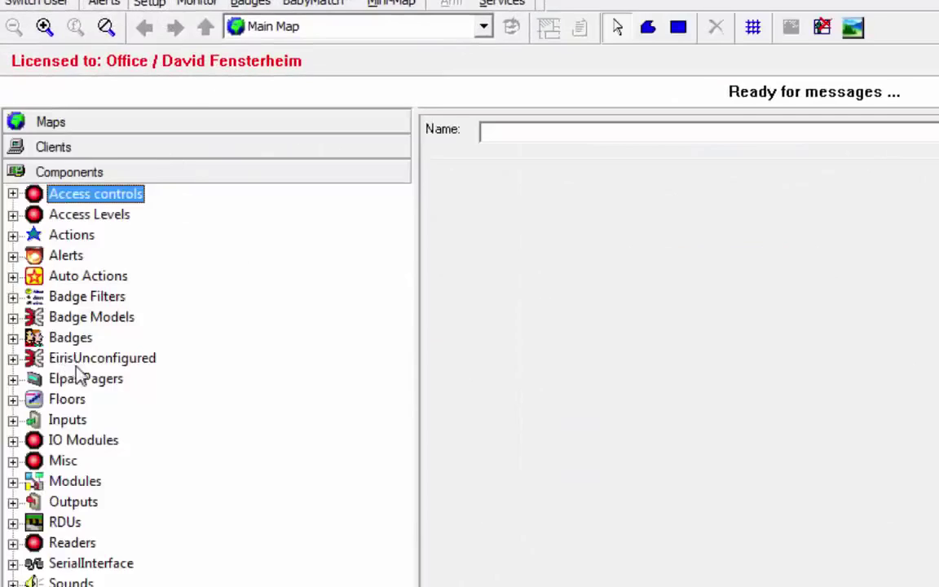
Add a new Badge object to the Baby group under the Badges components.
click(12, 337)
click(78, 381)
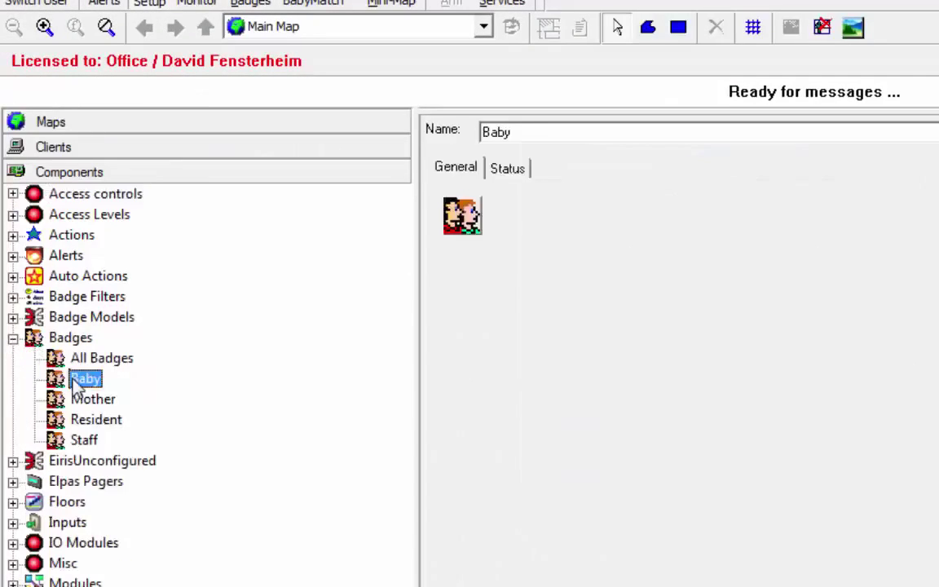
right_click(76, 383)
click(134, 417)
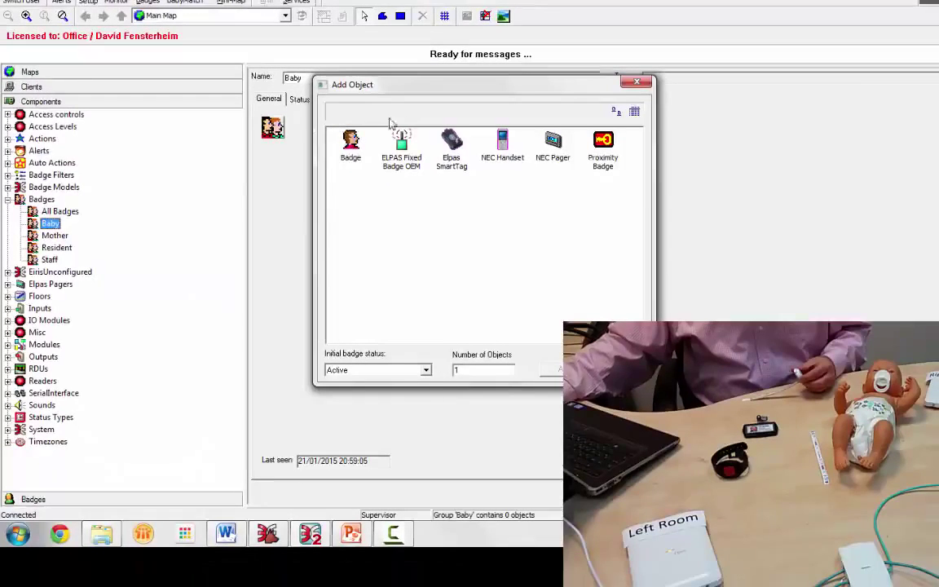
double_click(348, 143)
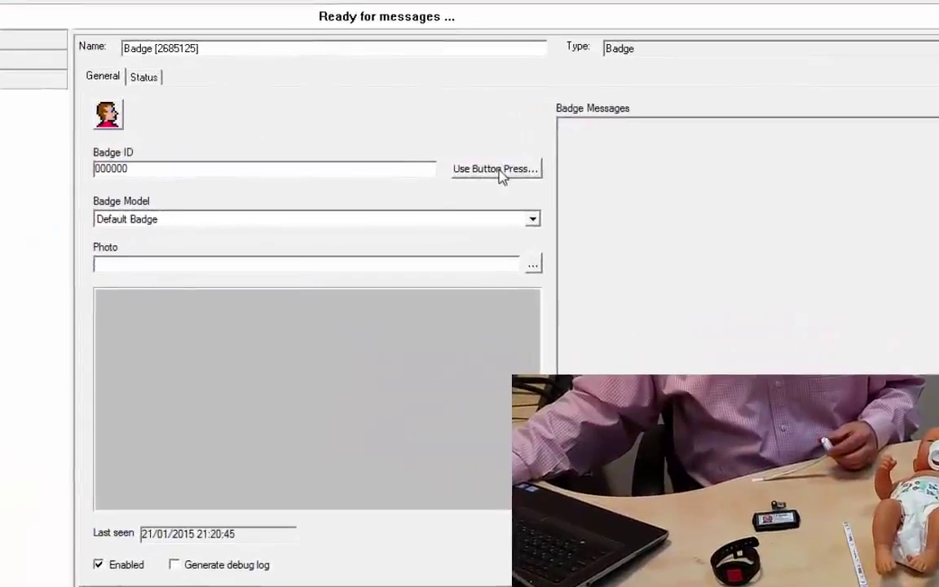
Assign the baby badge's ID from the tag's button press and enter the baby's name as the badge name.
click(501, 176)
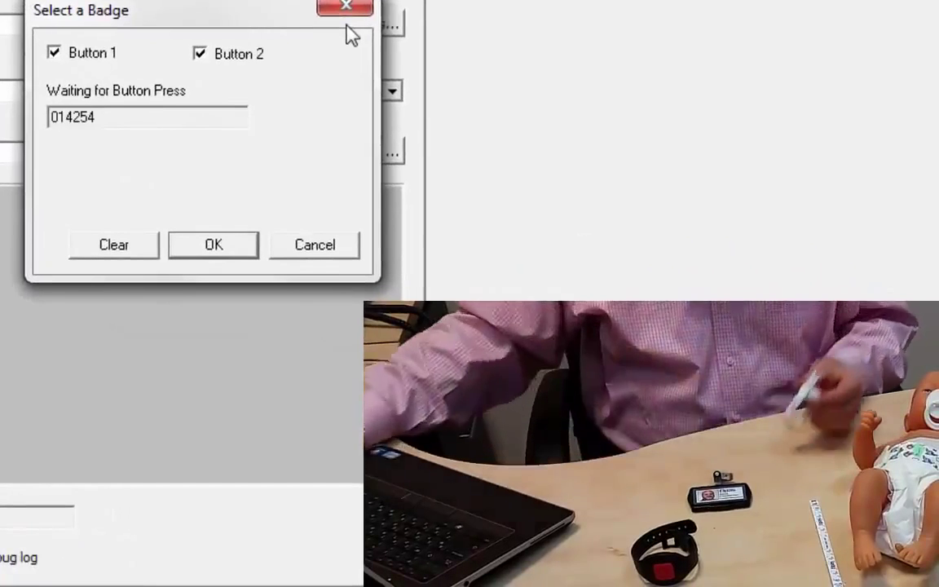
click(196, 248)
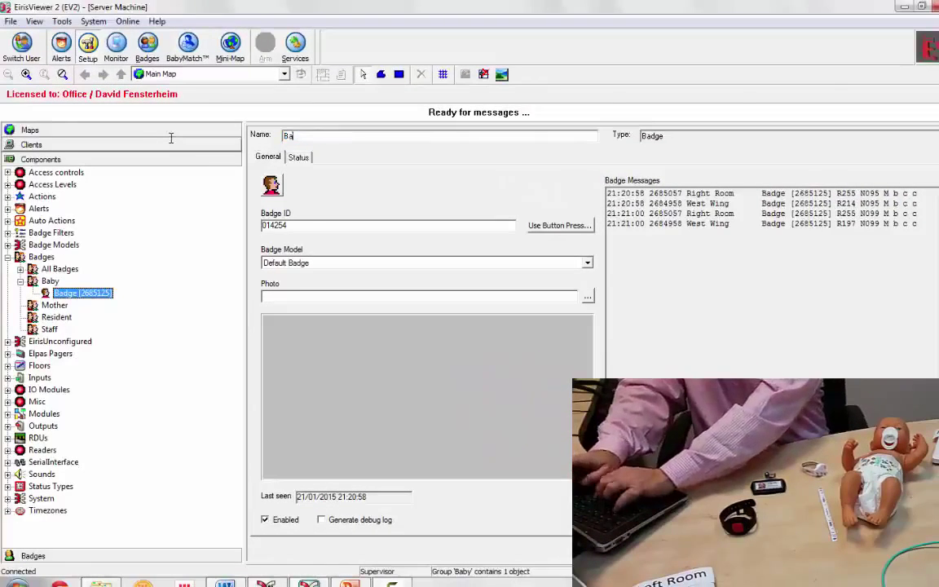
text(y Bob)
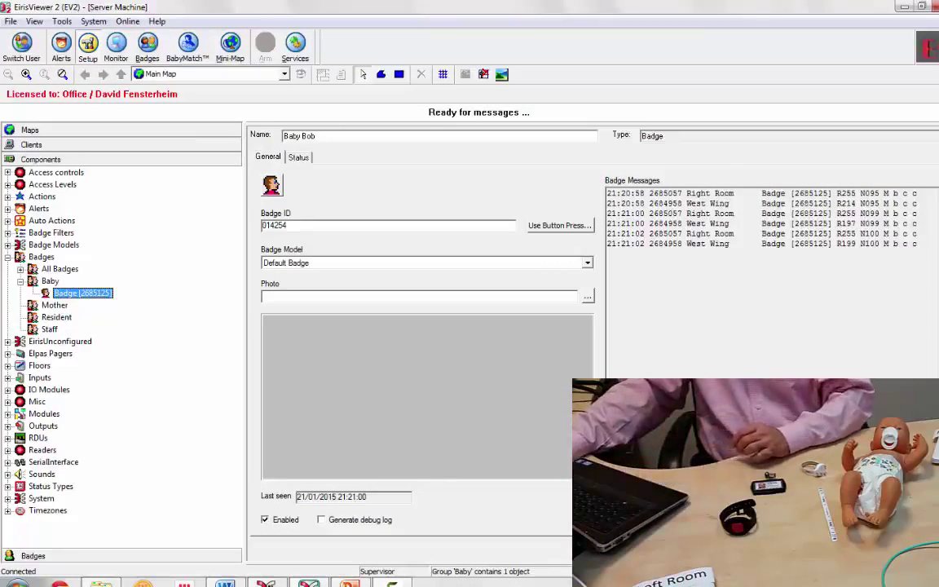
key(Return)
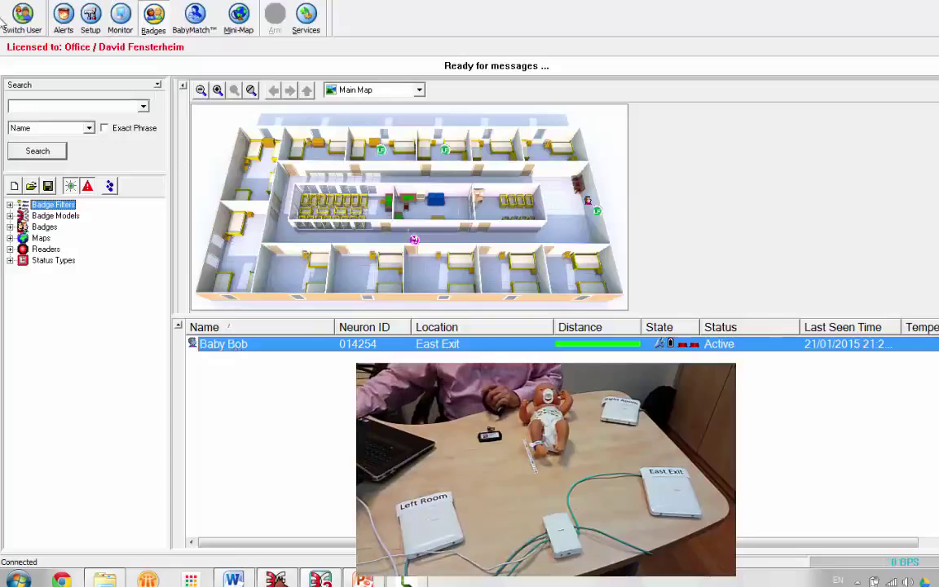
Return to the setup view and add a new Badge object to the Resident group.
click(91, 24)
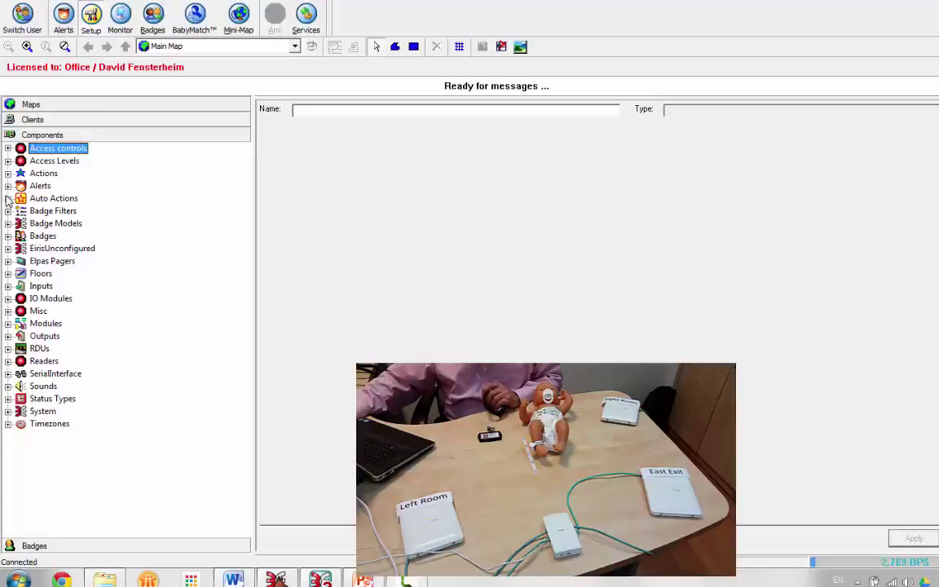
click(8, 235)
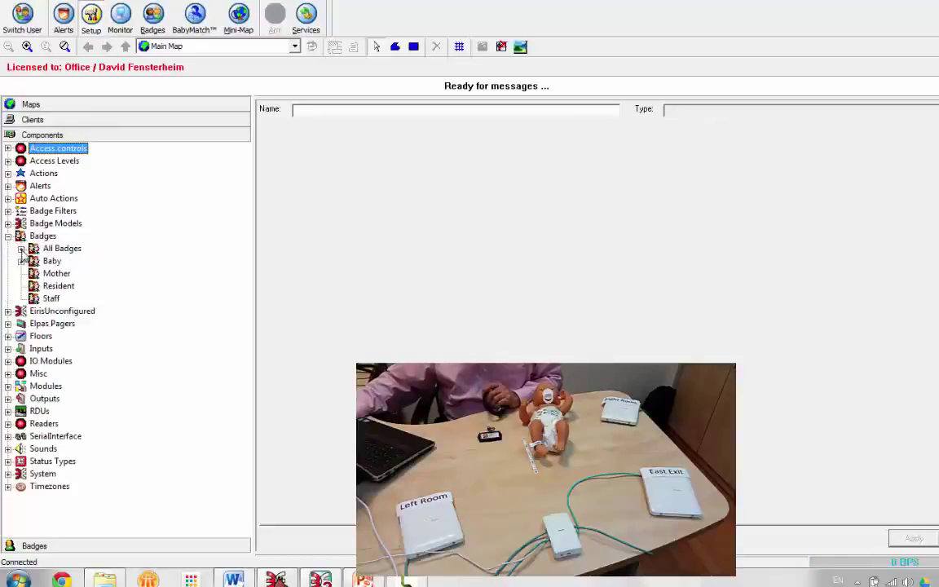
right_click(57, 286)
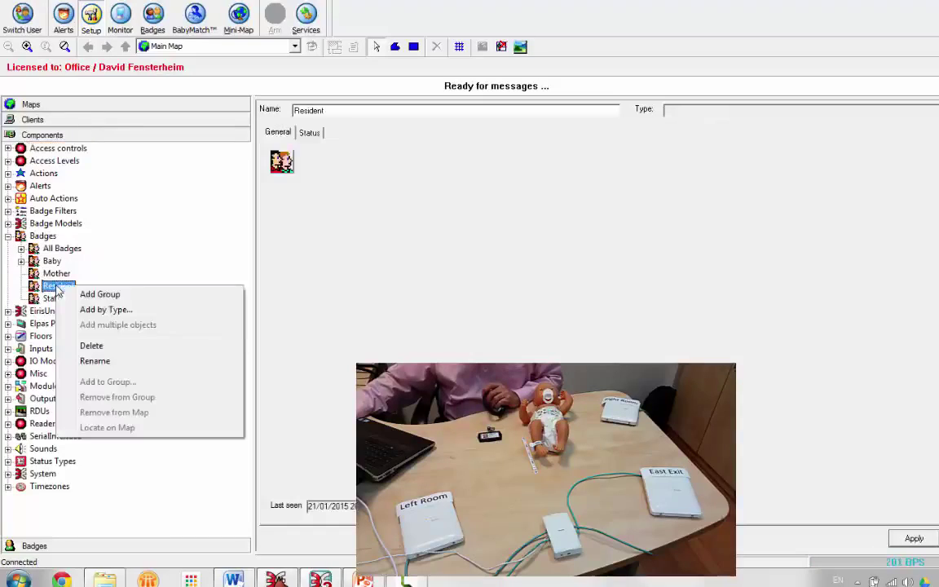
click(114, 309)
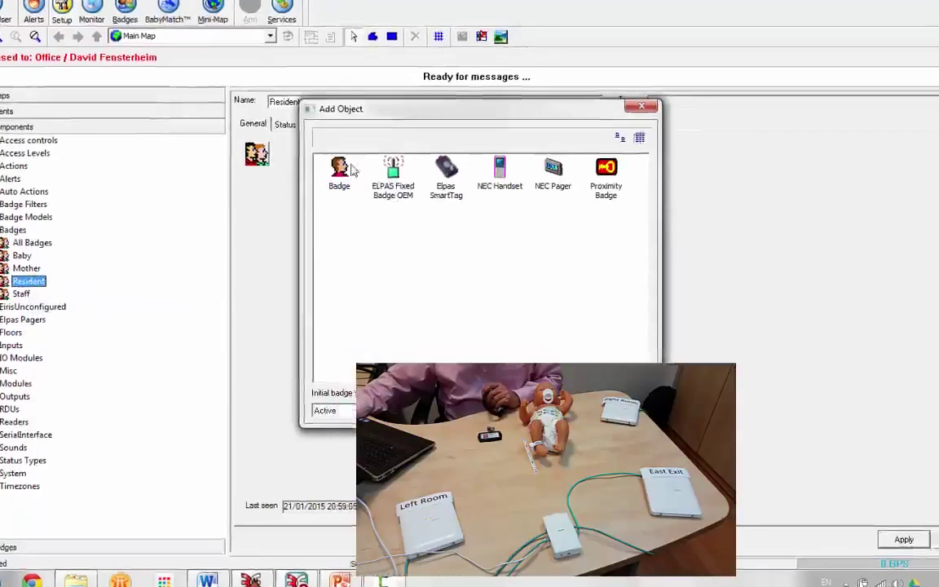
double_click(248, 148)
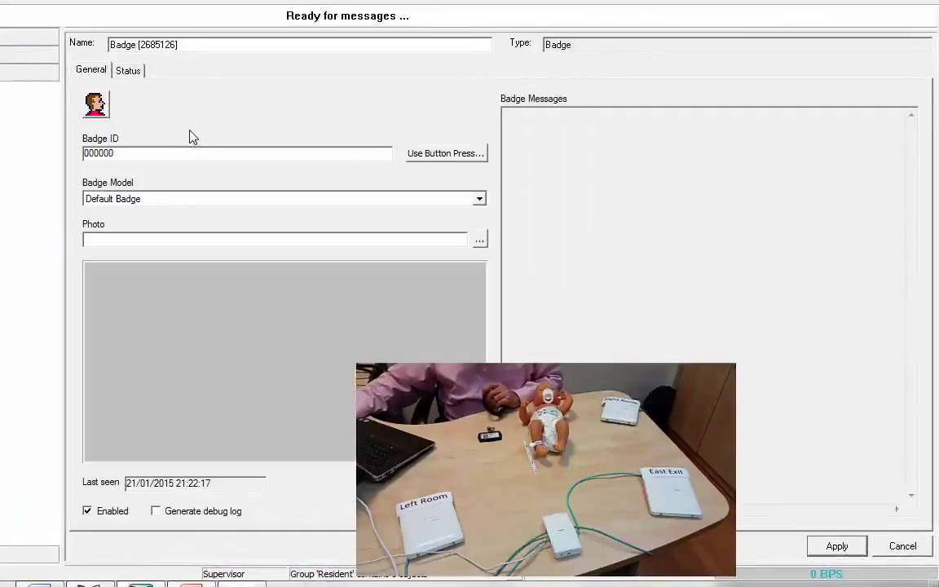
Capture the resident badge's ID from the wristband's button press and re-enter it without the leading zeros.
click(472, 156)
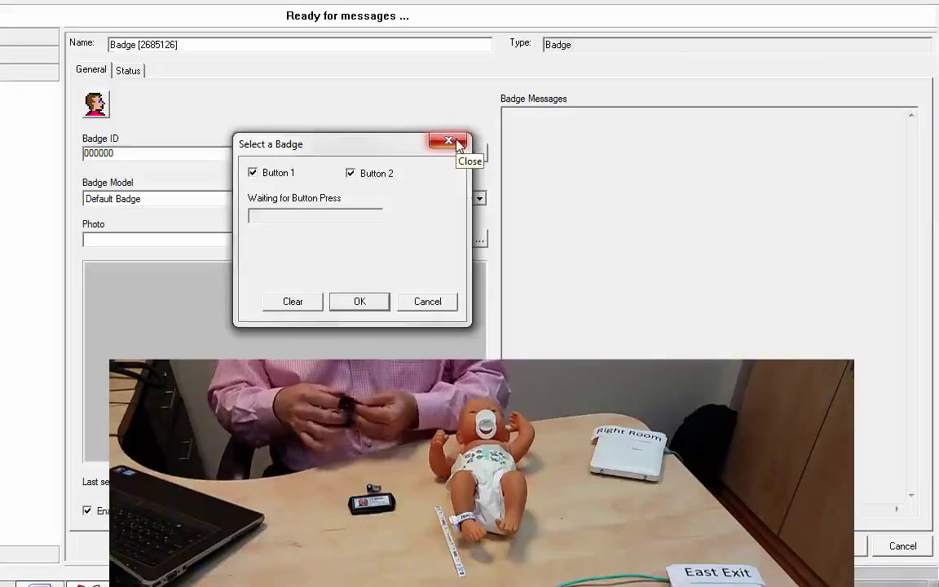
click(364, 302)
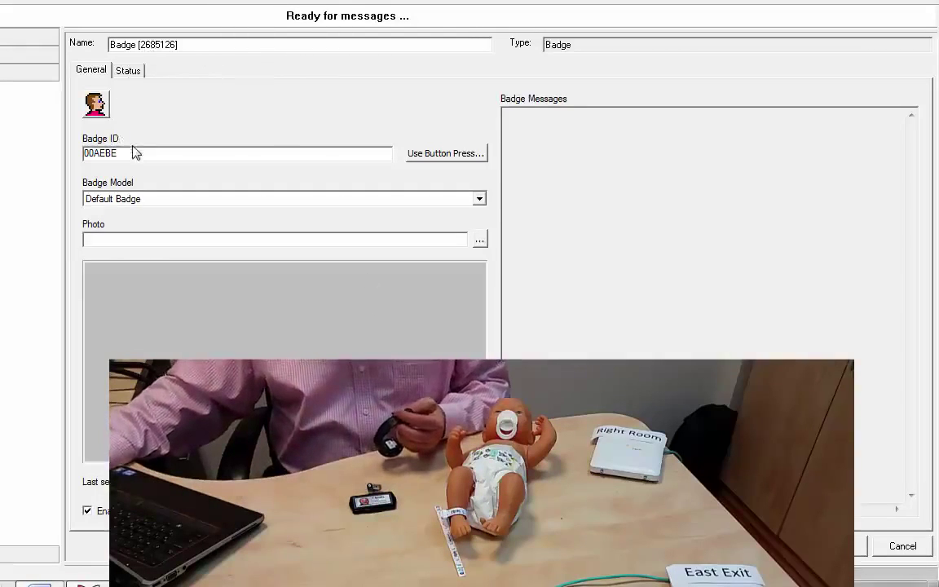
double_click(83, 152)
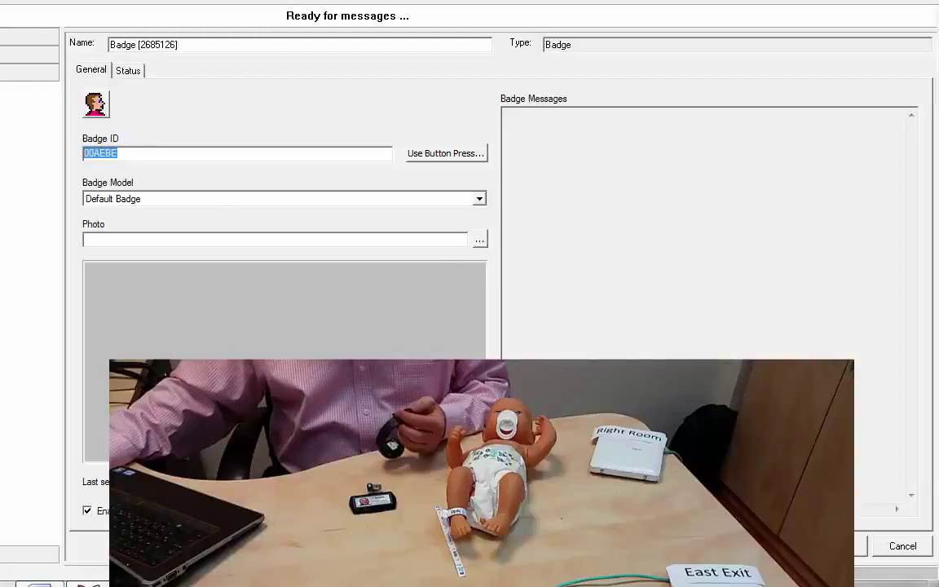
text(AEBE)
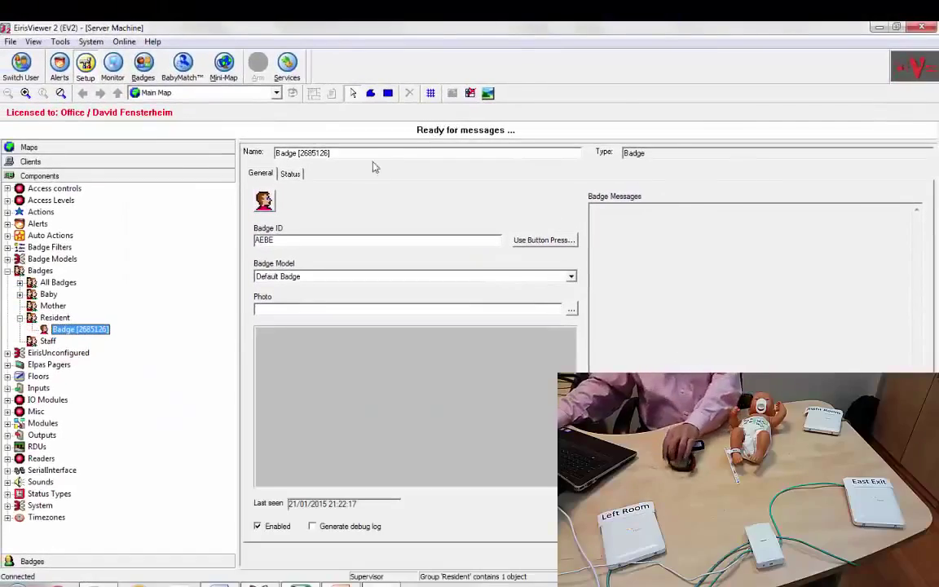
Replace the resident badge's default name with the patient's name.
drag(350, 153, 233, 148)
text(Pa)
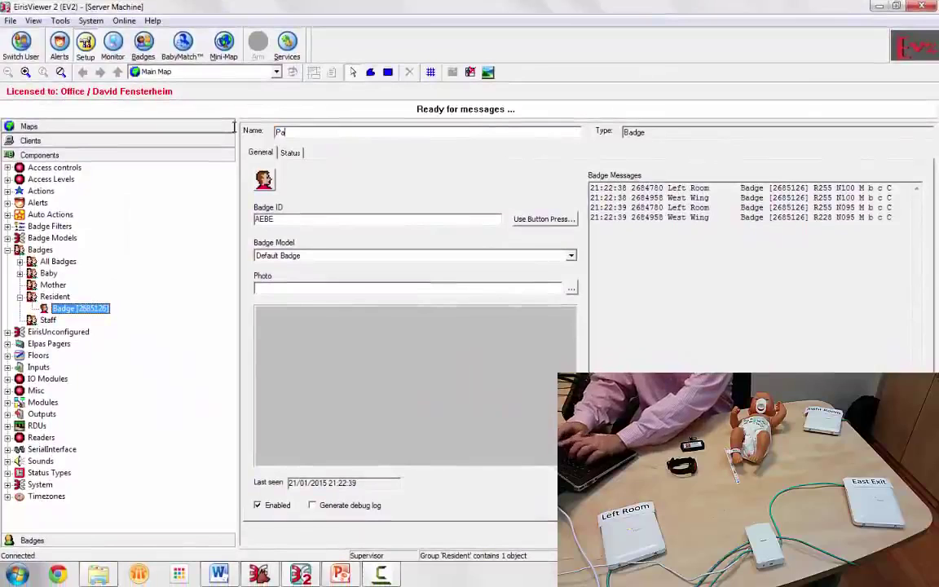
text(tient Peter)
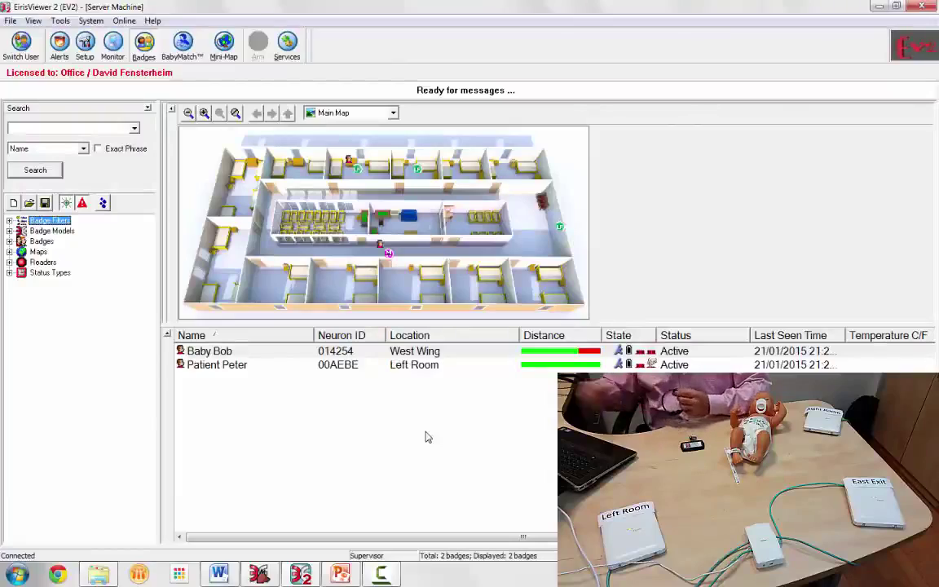
mouse_move(653, 369)
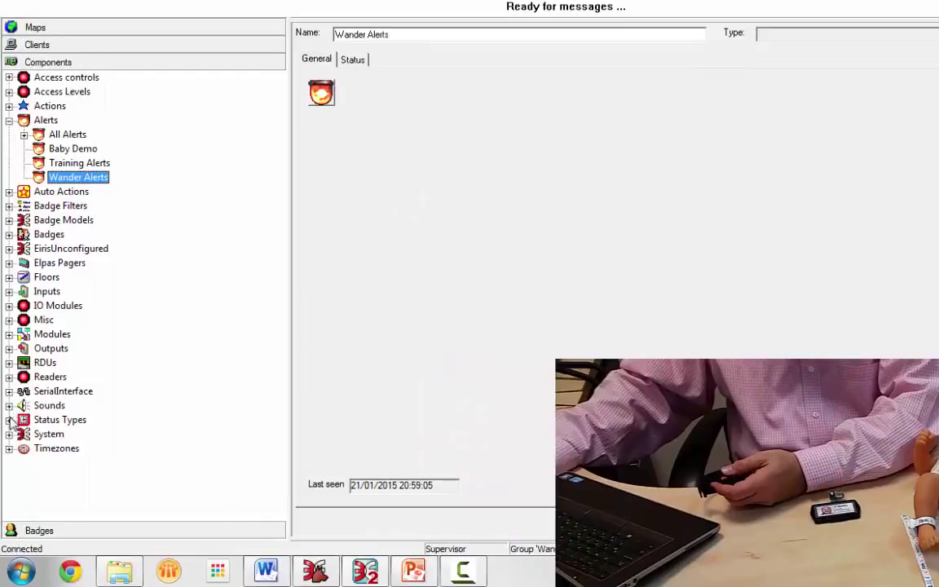
Add a new Badge Status object to the All Status Types group under Status Types.
click(9, 418)
click(24, 433)
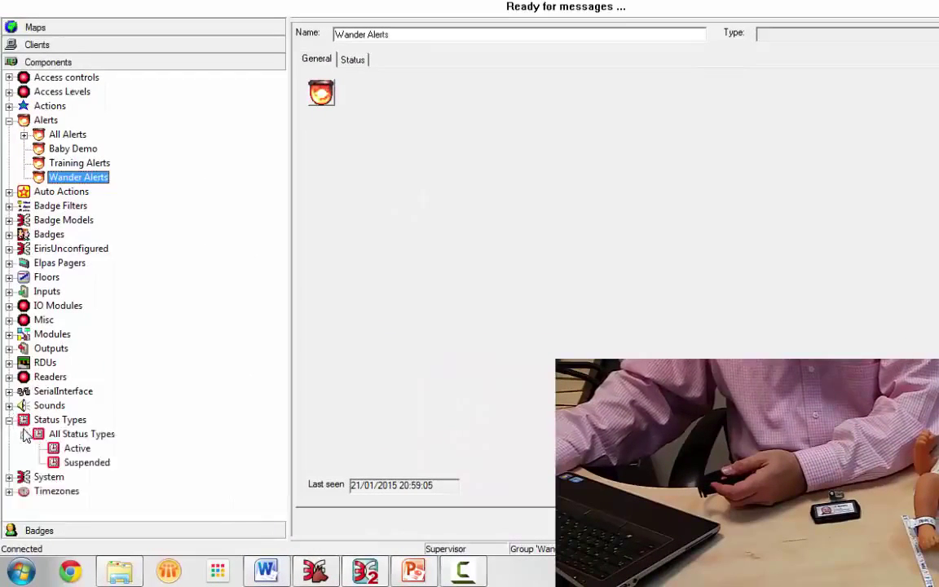
click(82, 433)
right_click(97, 434)
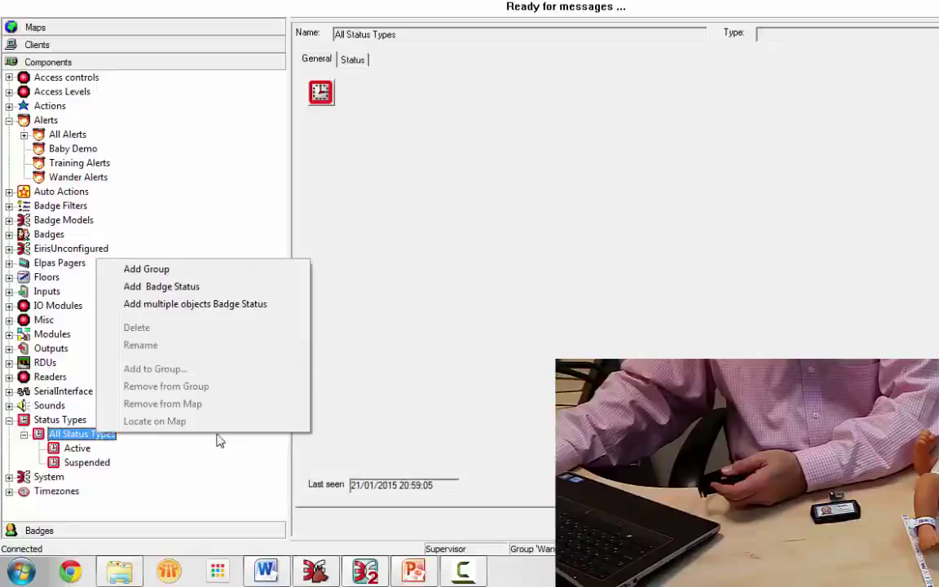
click(153, 288)
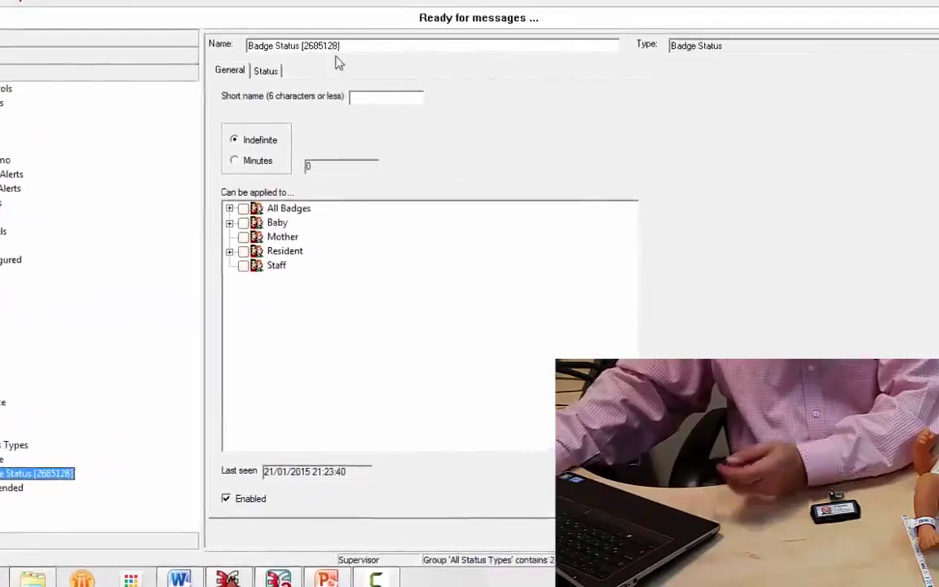
Name the new badge status Discharged and make it applicable to the Baby badge group.
click(255, 59)
text(Disc)
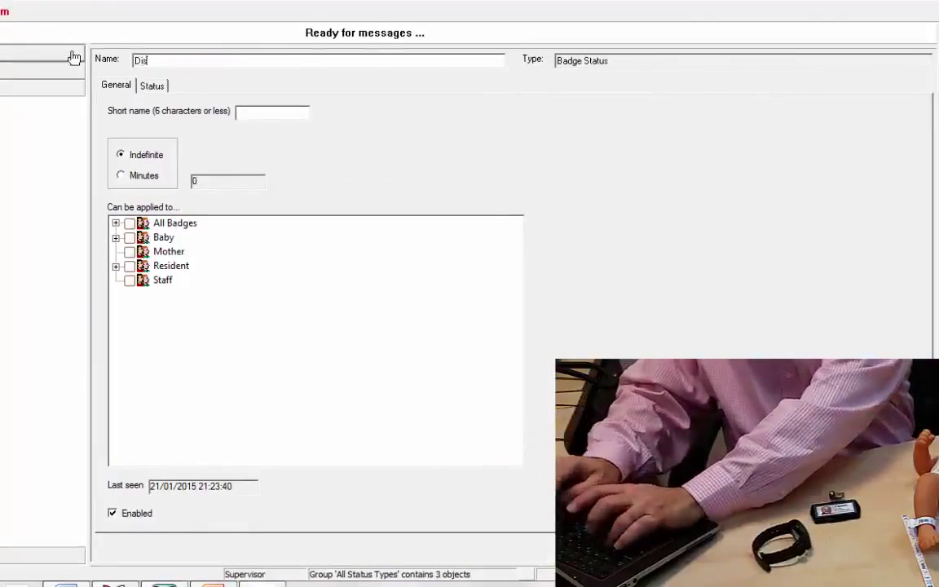
text(harged)
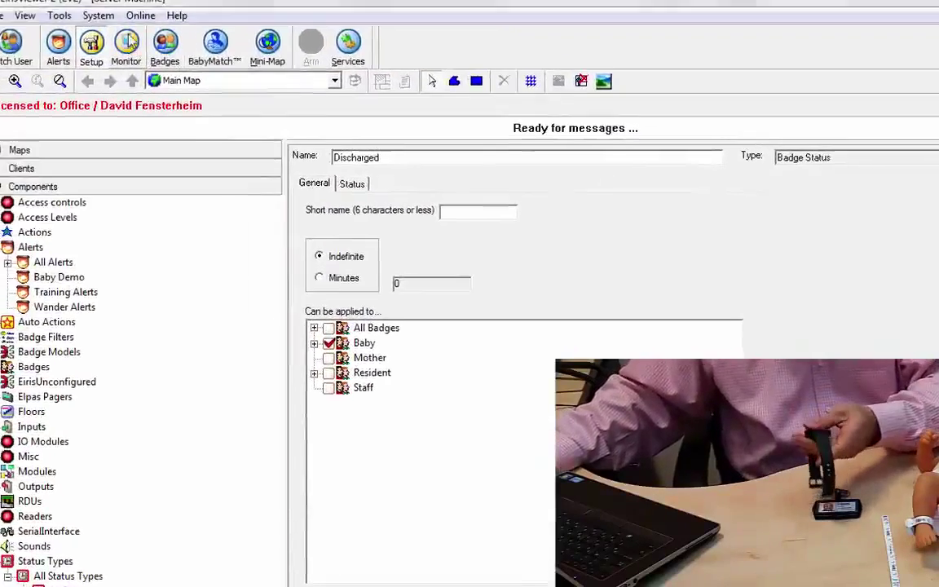
click(126, 45)
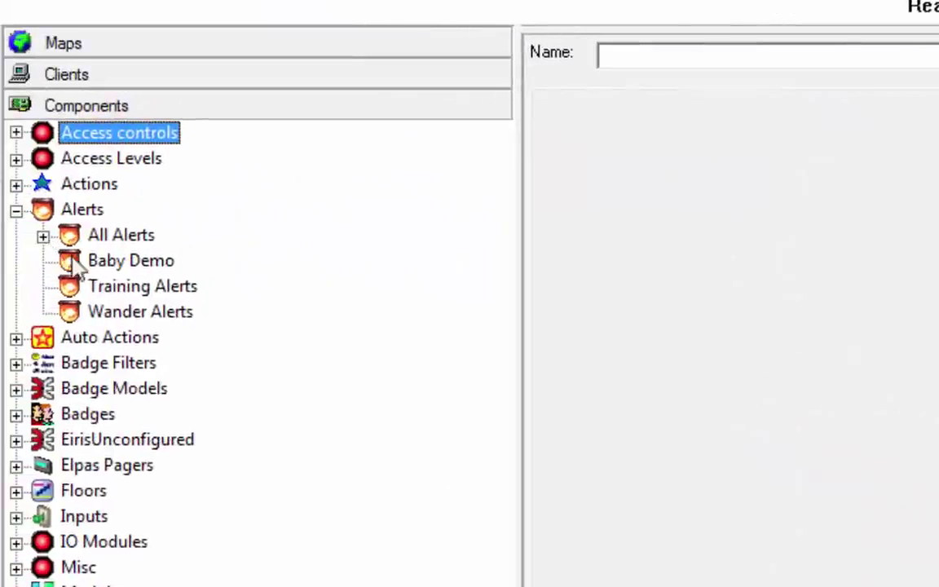
Add an Elpas Badge Alert object to the Baby Demo alert group.
right_click(114, 266)
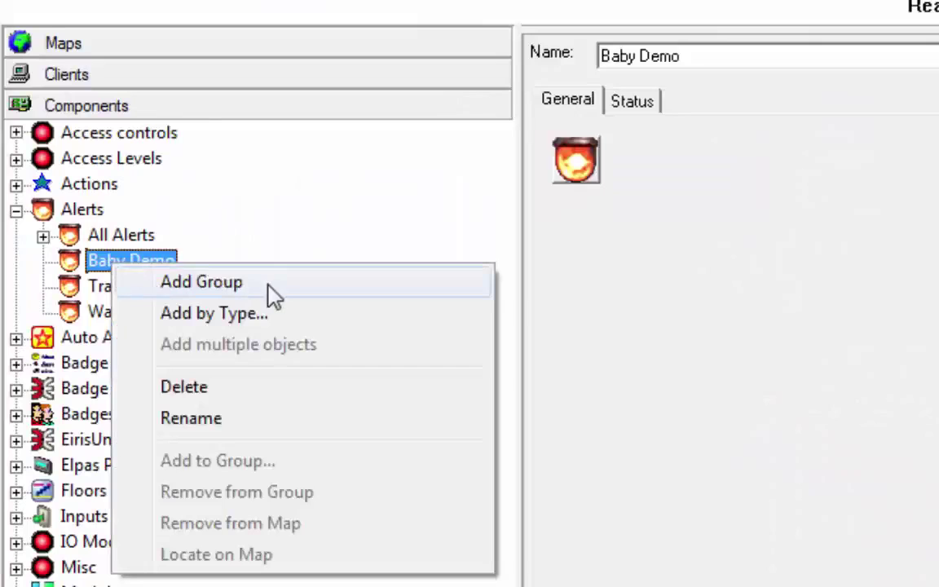
click(241, 318)
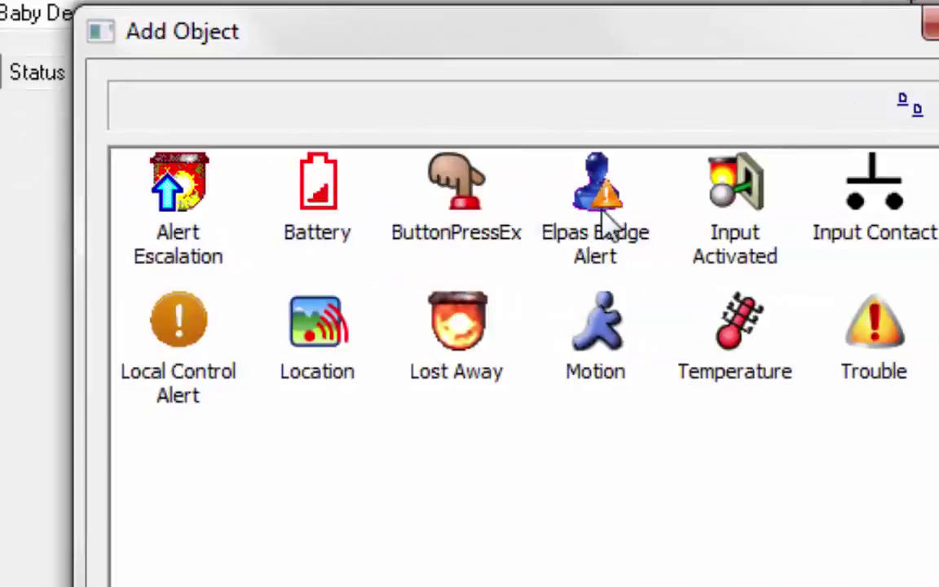
double_click(603, 215)
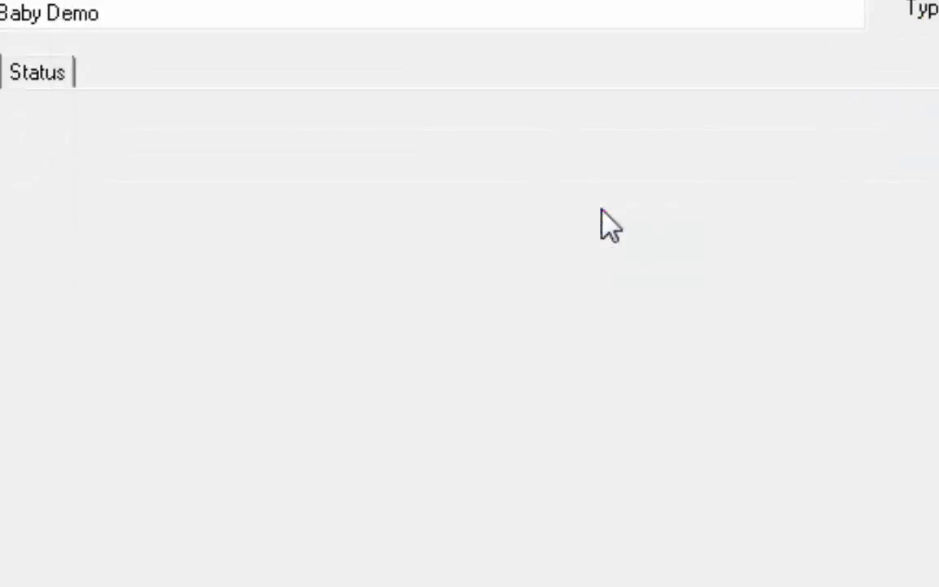
Name the new badge alert Baby Charm Tampered.
drag(337, 87, 118, 87)
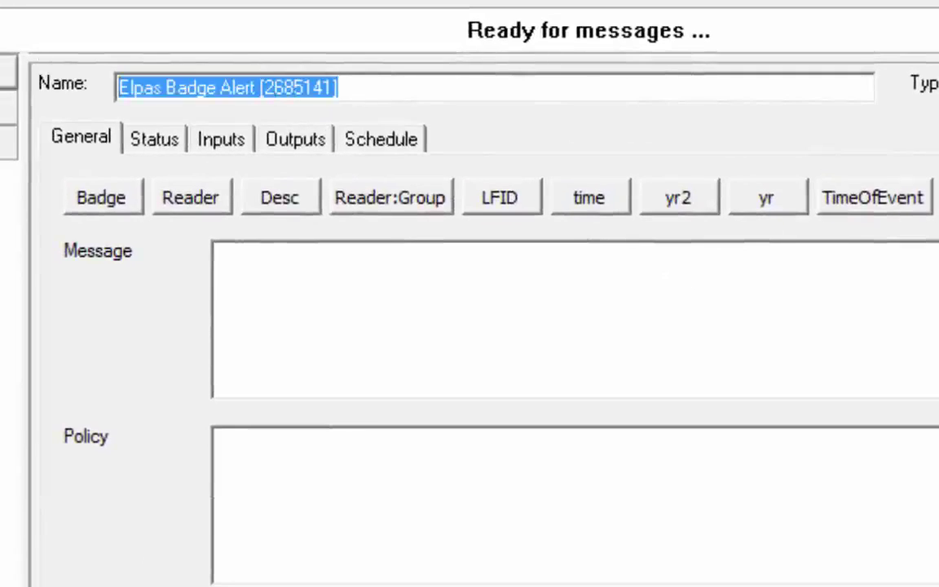
text(Tampered)
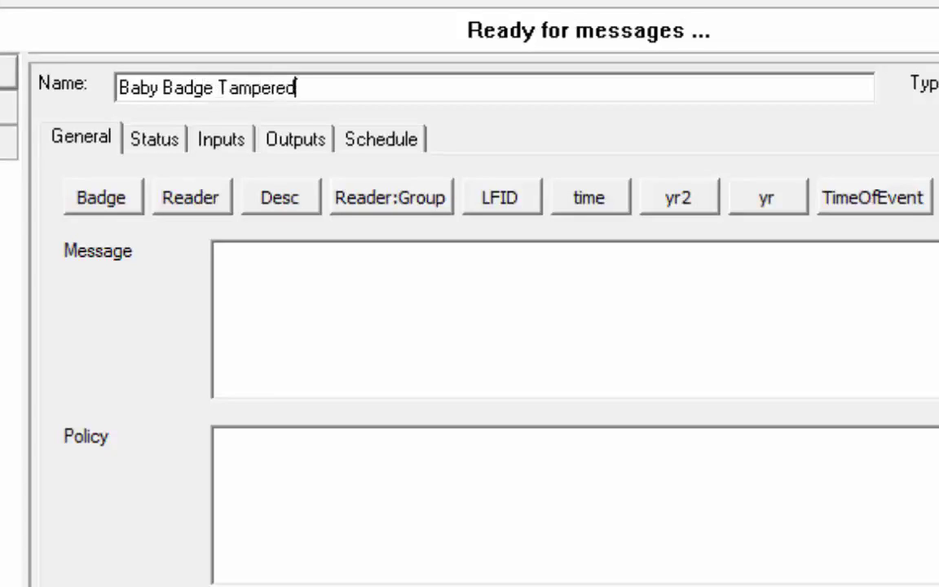
double_click(179, 85)
text(Charm)
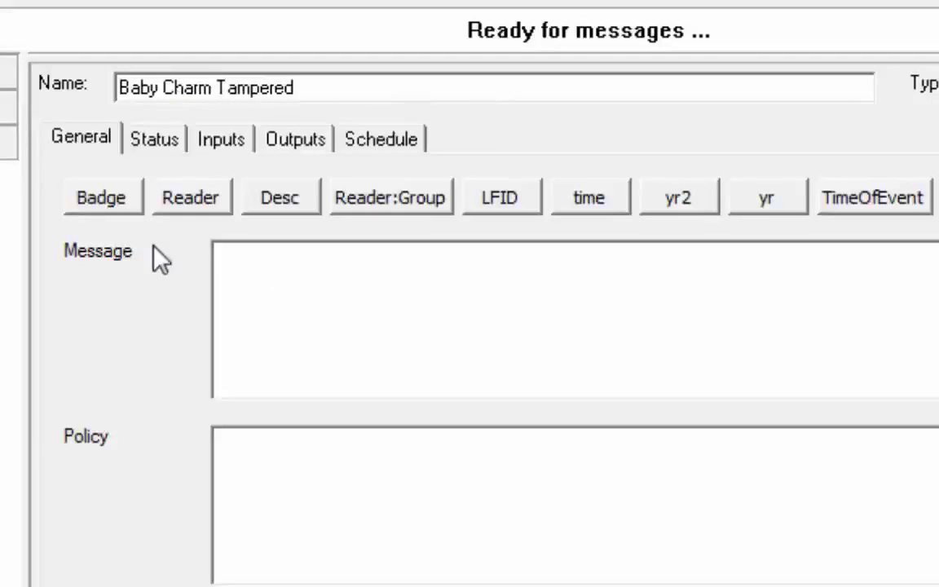
Compose the alert message "<Badge> removed at <Reader>" using the badge and reader placeholders.
click(90, 199)
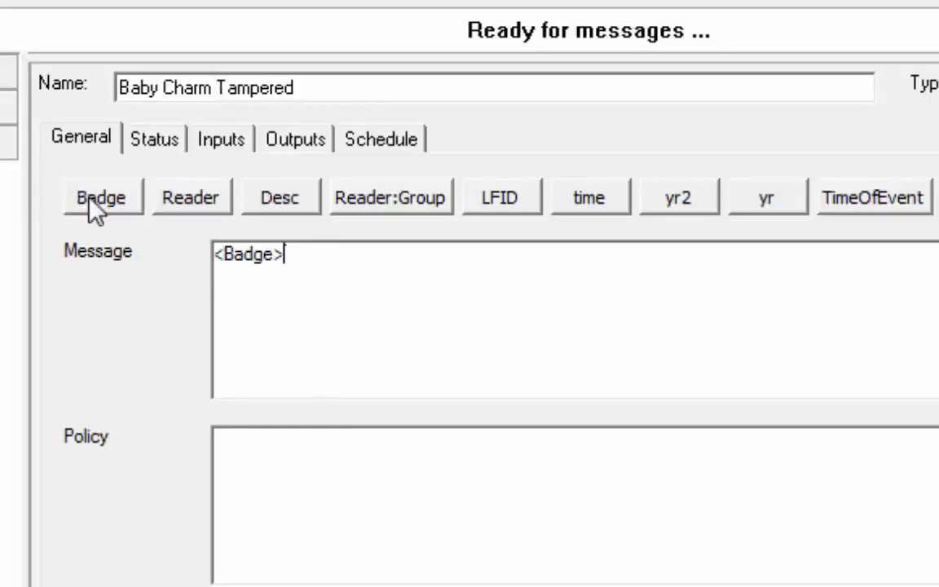
text(removed at)
click(194, 203)
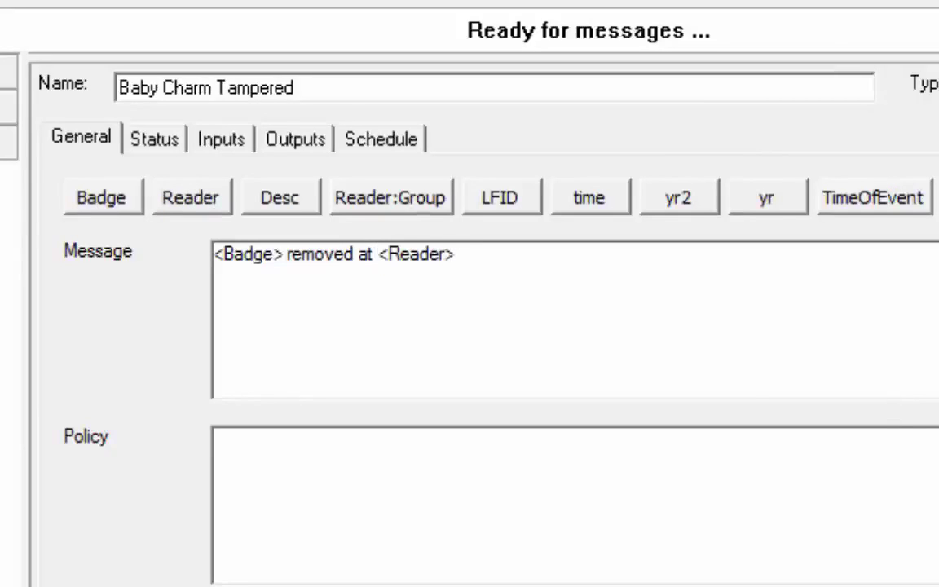
key(ctrl+a)
click(359, 285)
Apply the Baby Charm Tampered alert to Baby badges at all readers, for the Active and Suspended statuses.
click(224, 139)
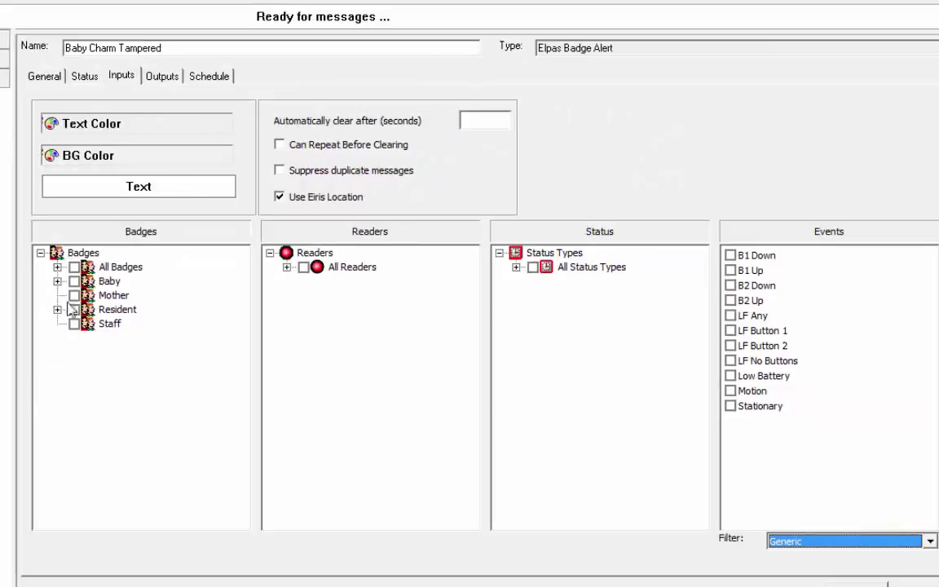
click(74, 282)
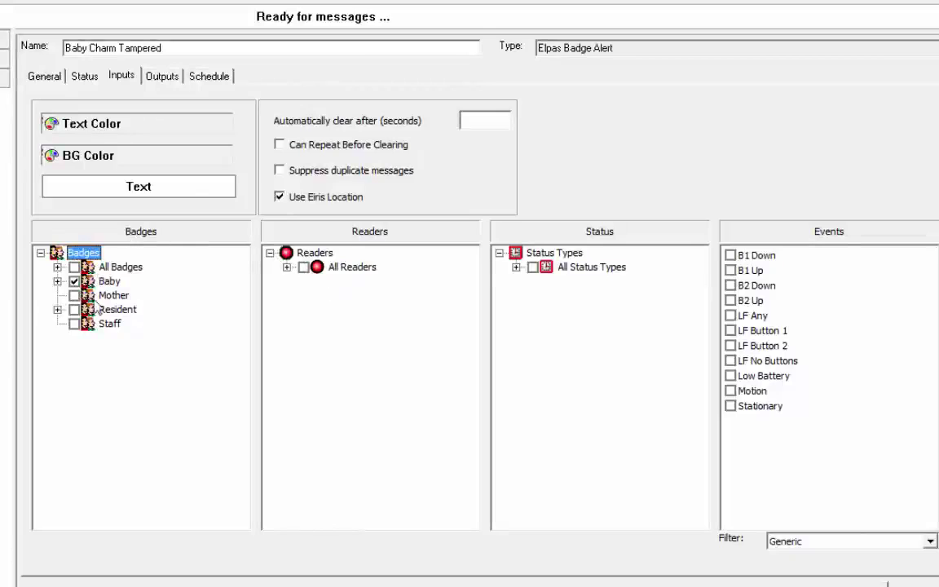
click(304, 267)
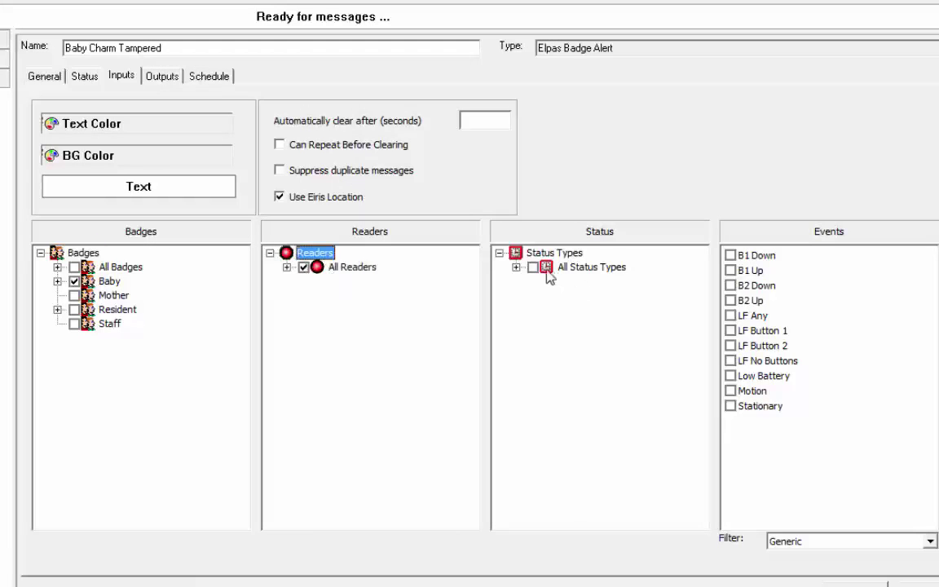
click(516, 268)
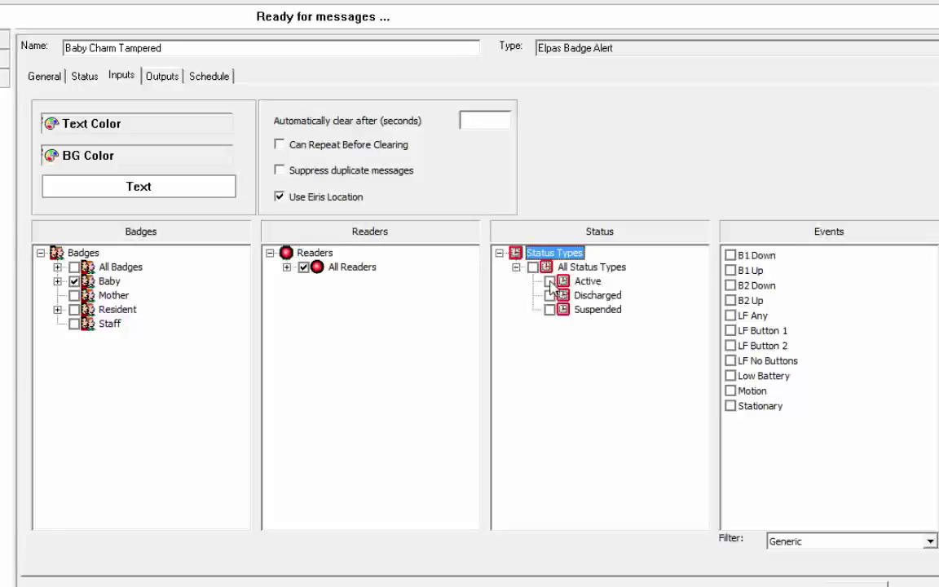
click(550, 309)
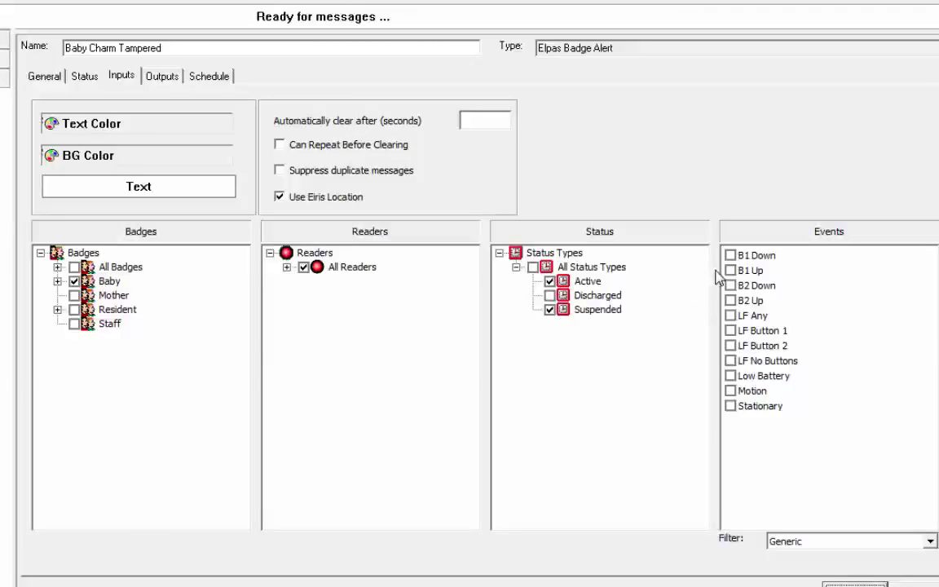
Filter the events to Infant, trigger the alert on Infant Band Removed, and set automatic clearing to 30 seconds.
click(916, 539)
click(857, 568)
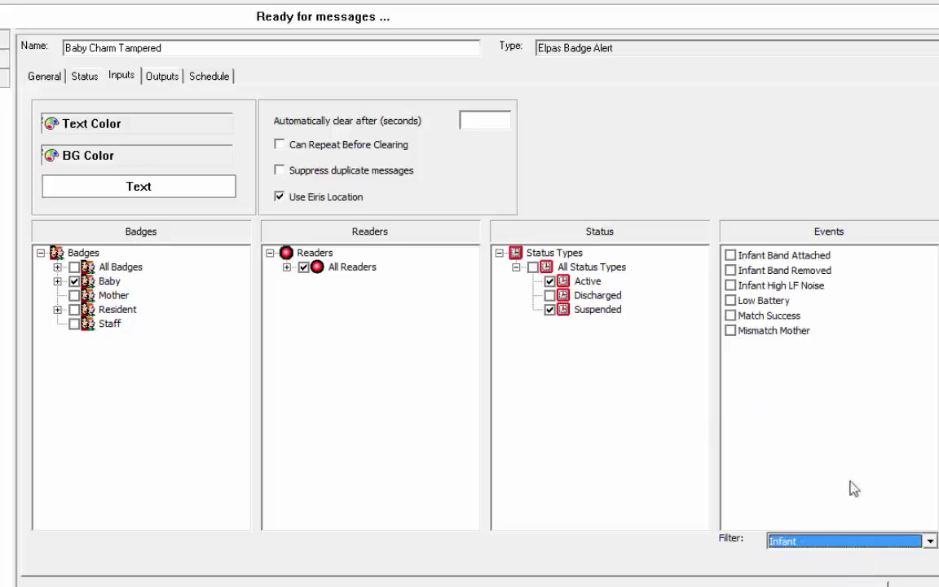
click(730, 270)
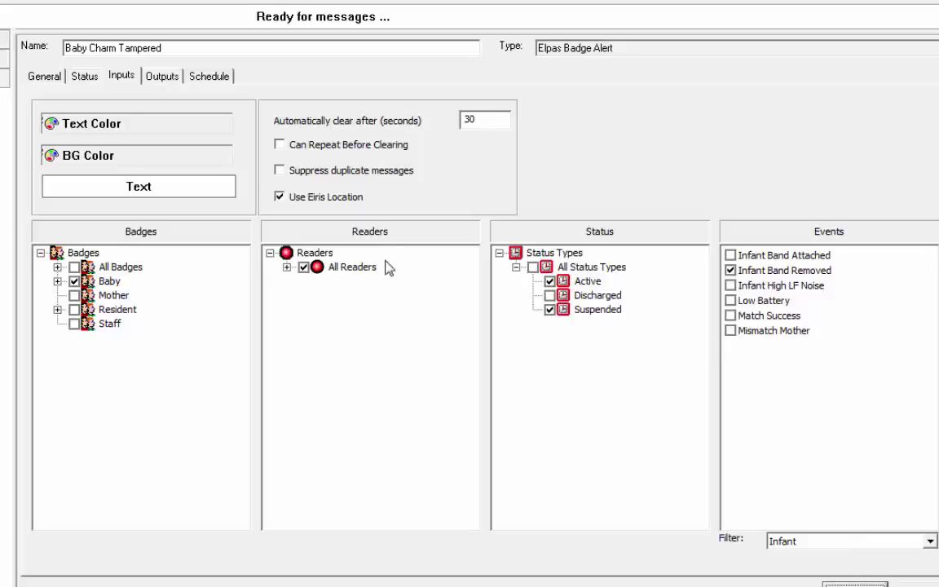
Output the Baby Charm Tampered alert to all clients with the BabyWire.wav sound.
click(161, 76)
click(59, 108)
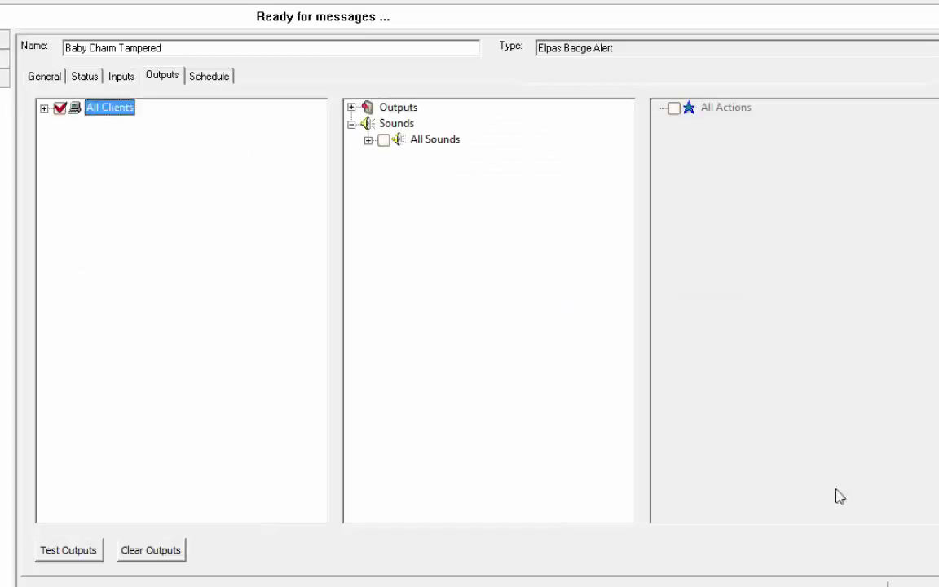
click(777, 456)
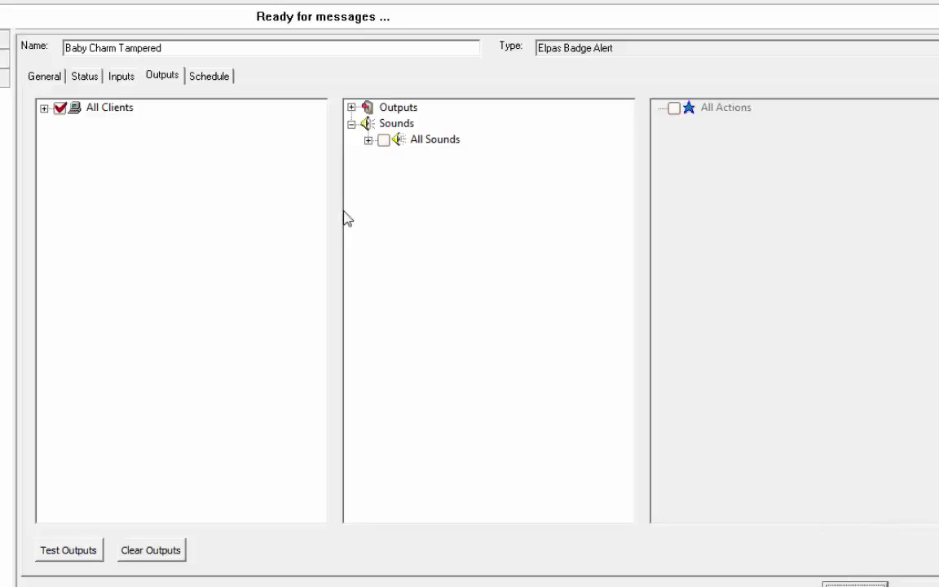
click(369, 141)
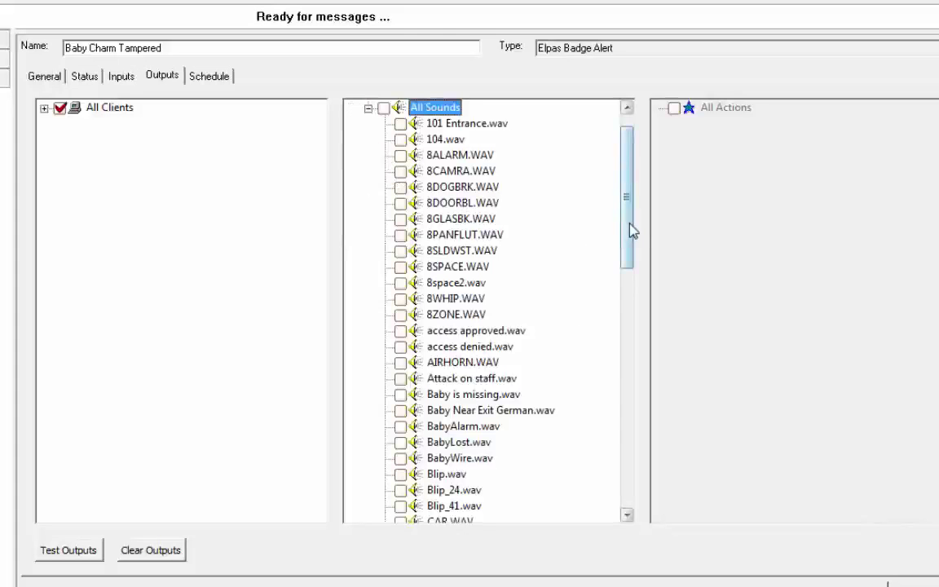
drag(629, 227, 628, 315)
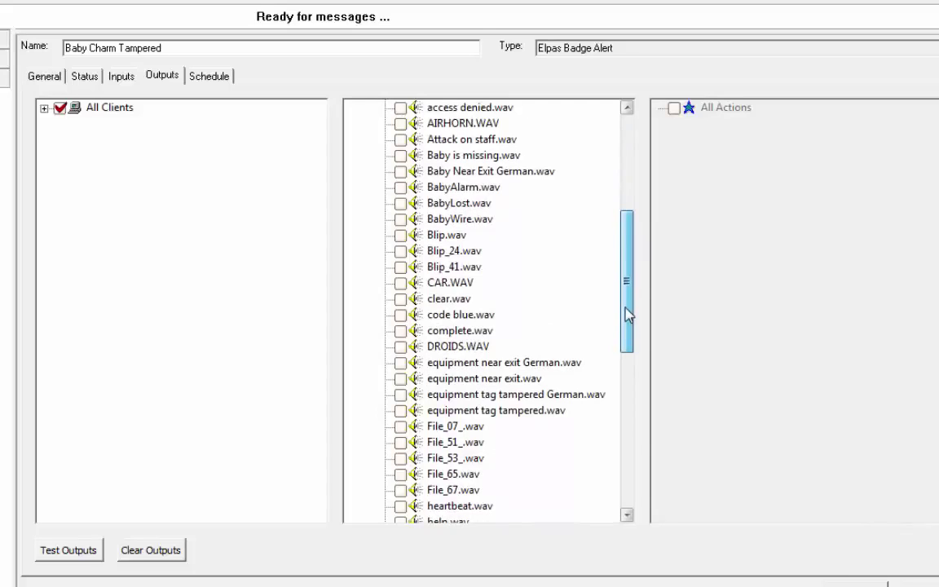
click(400, 218)
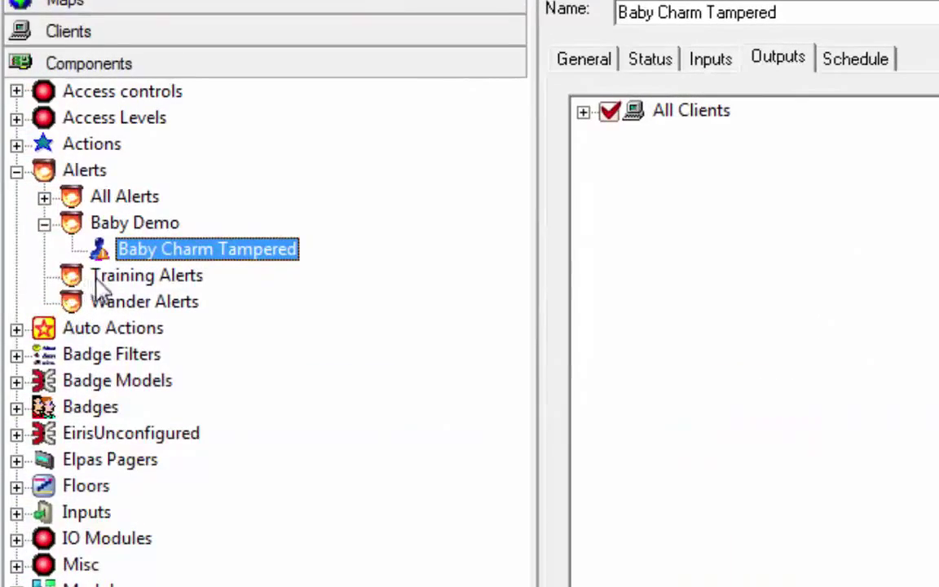
Add an Elpas Badge Alert to the Wander Alerts group and name it Resident Bracelet Removed.
right_click(144, 306)
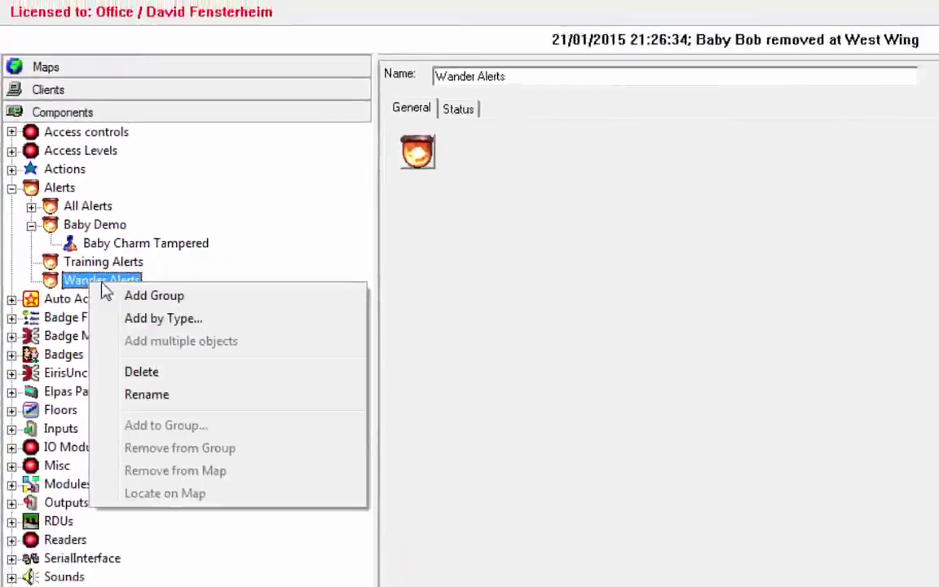
click(163, 318)
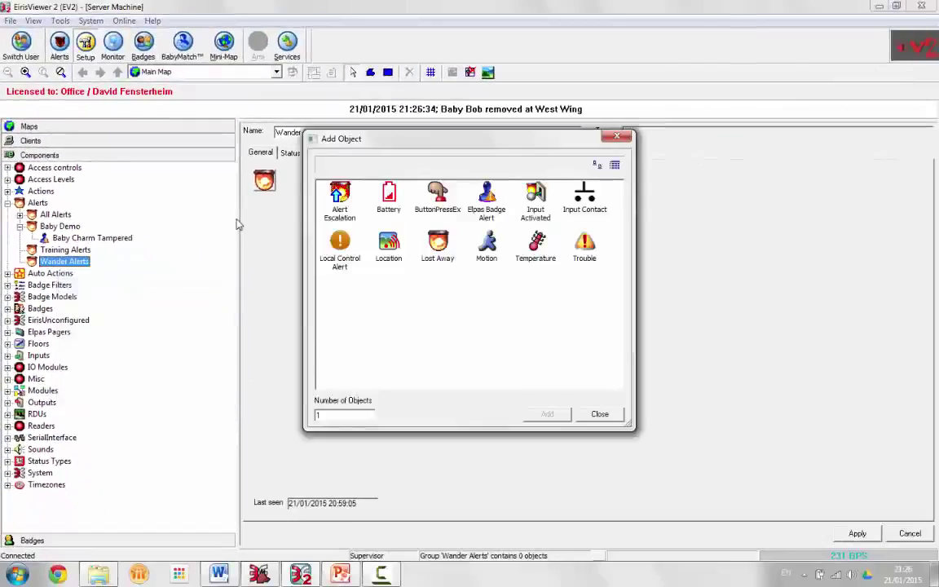
key(Escape)
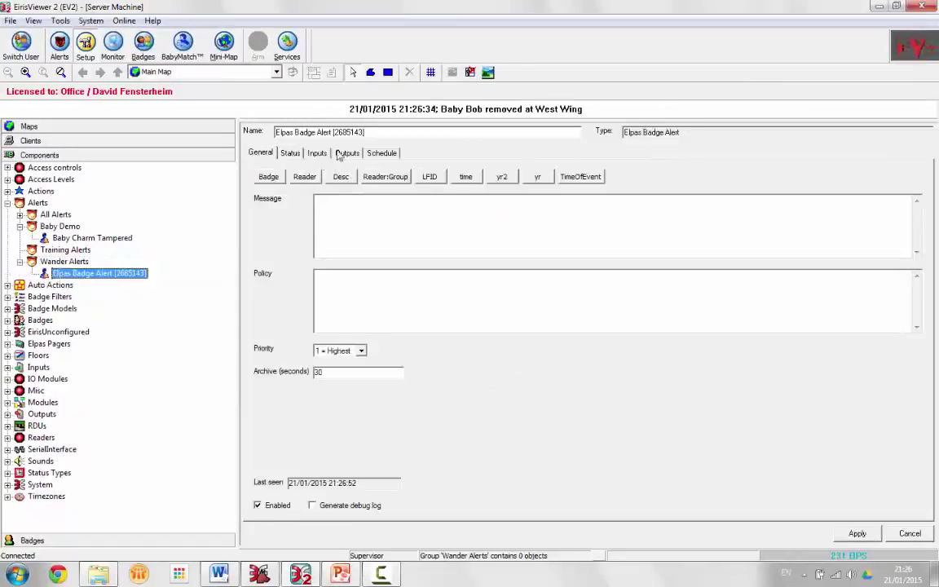
text(R)
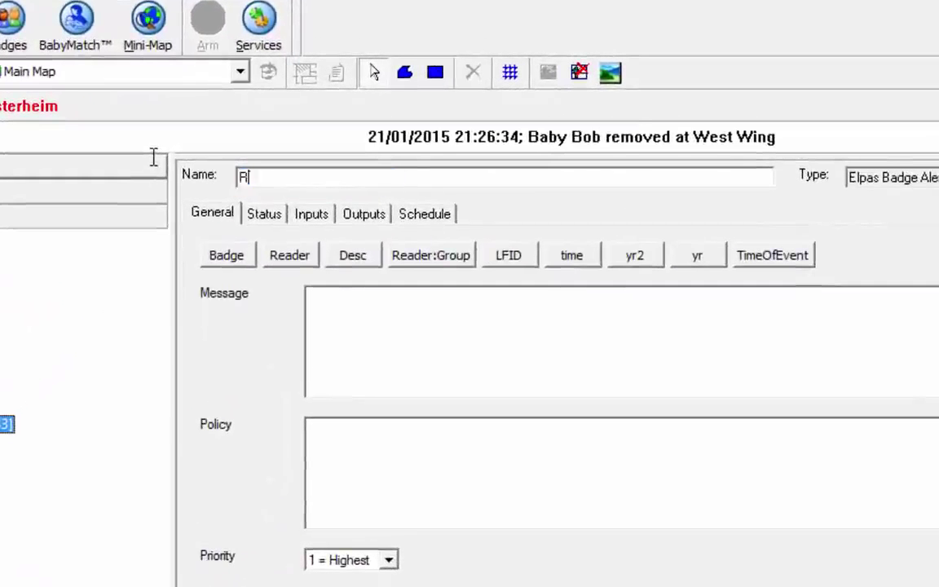
text(esi)
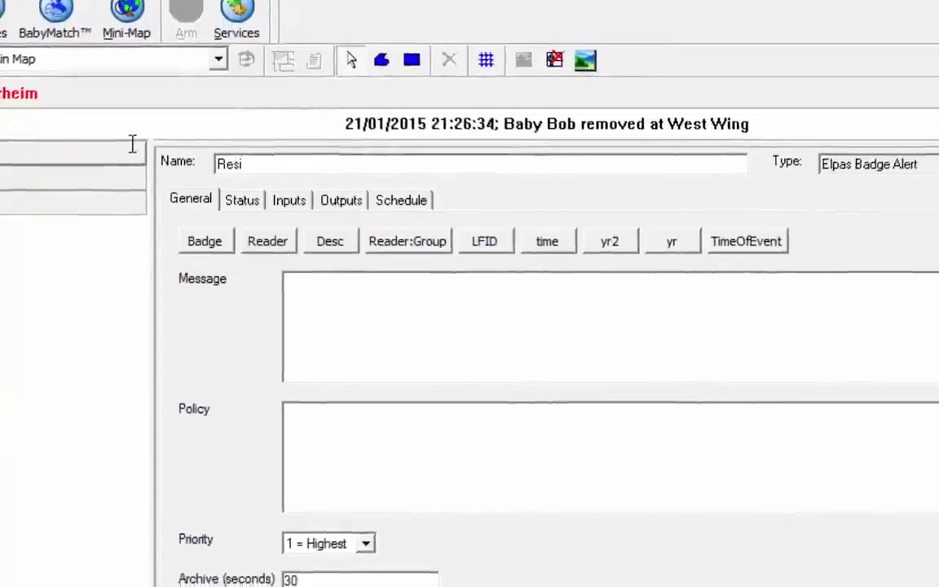
text(dent Bracelet Removed)
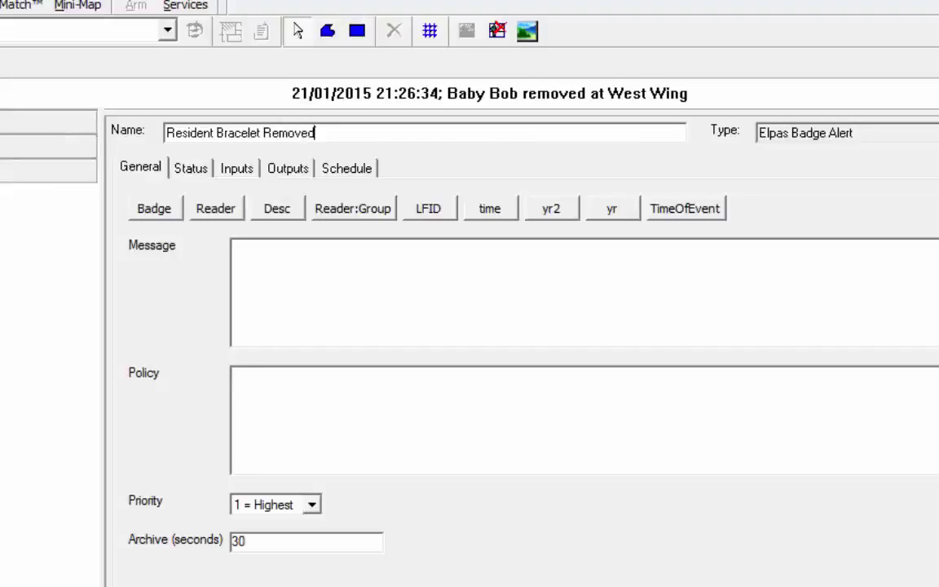
click(158, 209)
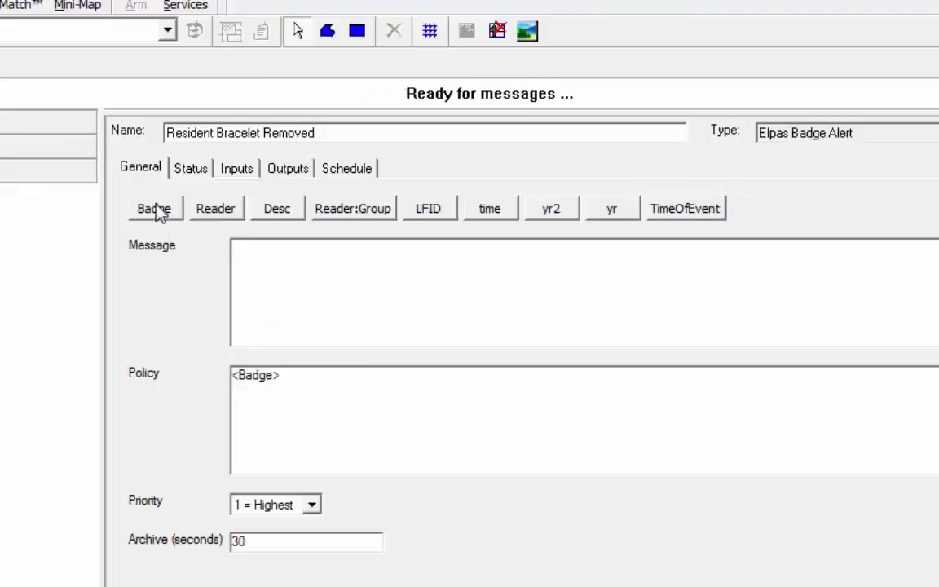
drag(318, 371, 106, 370)
key(Delete)
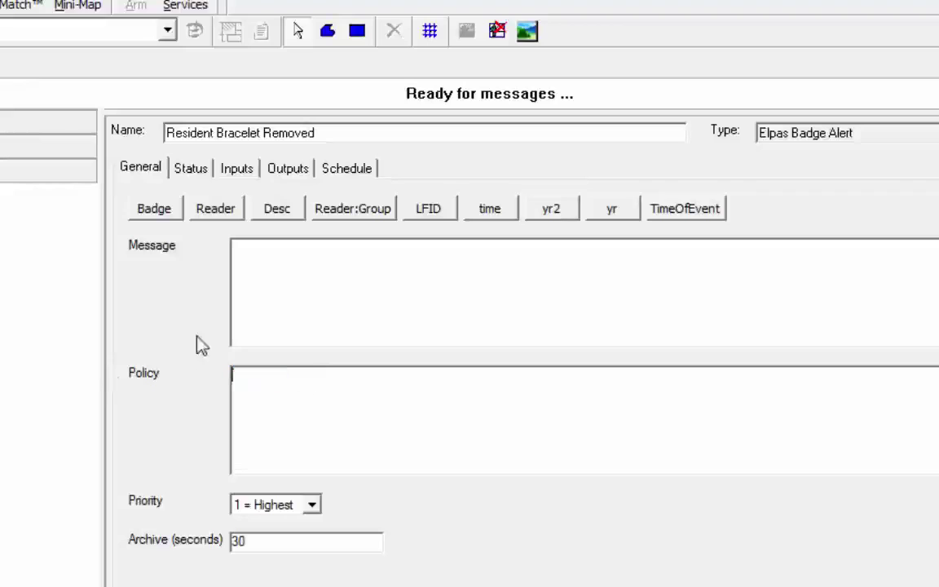
Compose the alert message "<Badge> bracelet removed at <Reader>" using the badge and reader placeholders.
click(260, 247)
click(154, 209)
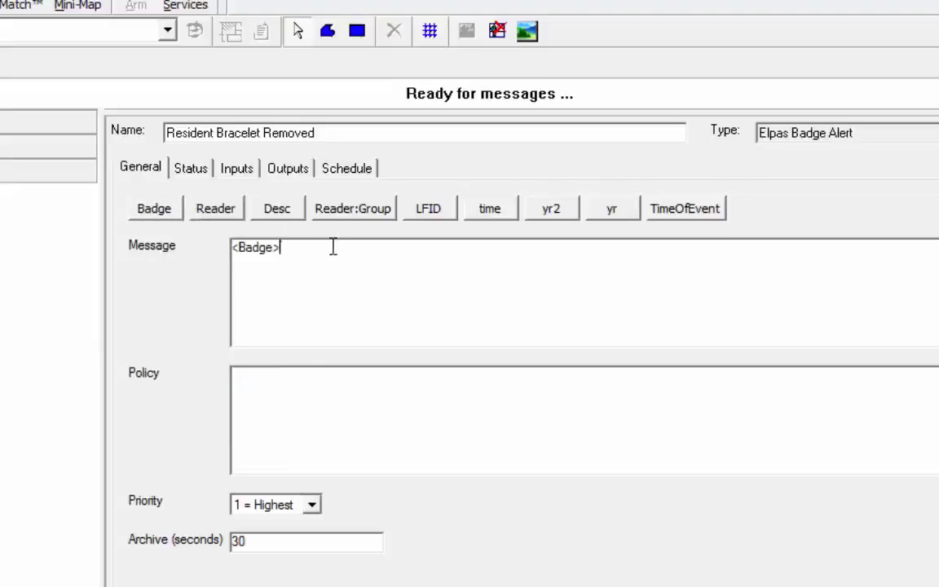
text(b racelet removed at)
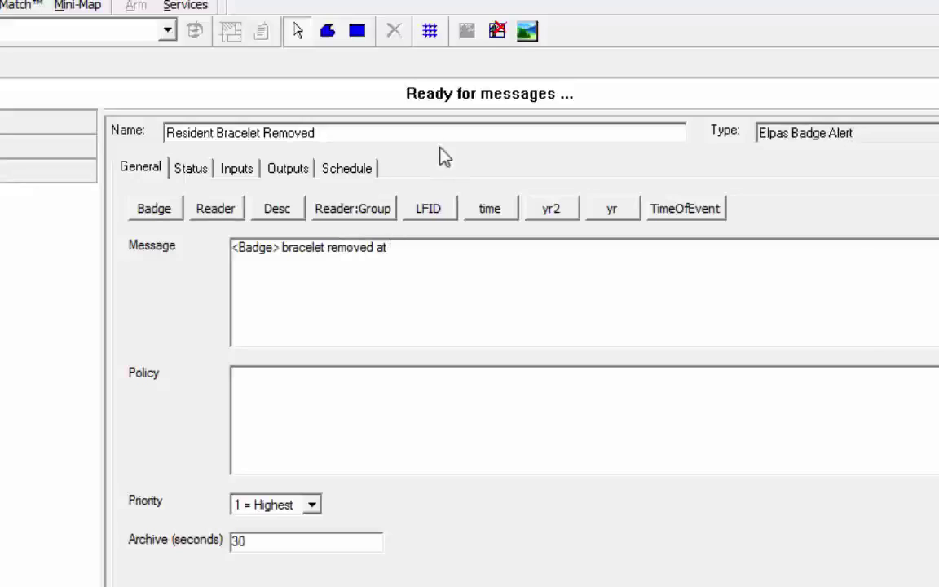
click(209, 211)
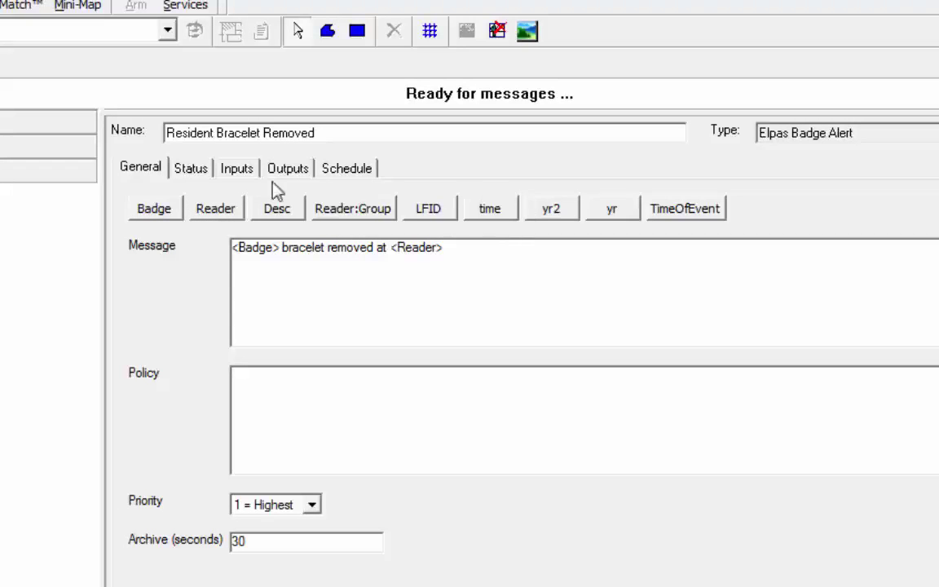
Apply the Resident Bracelet Removed alert to Resident badges at all readers, for the Active status only.
click(248, 169)
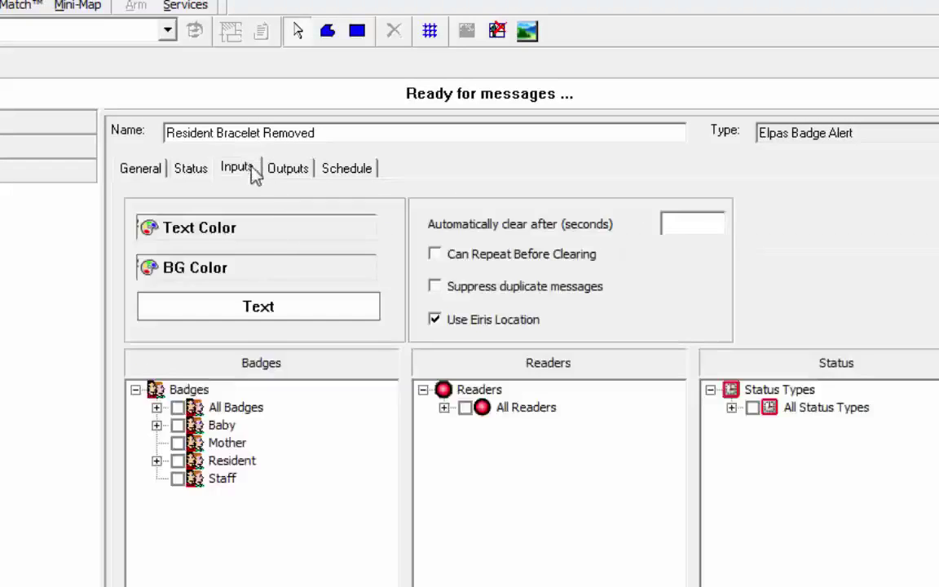
click(177, 462)
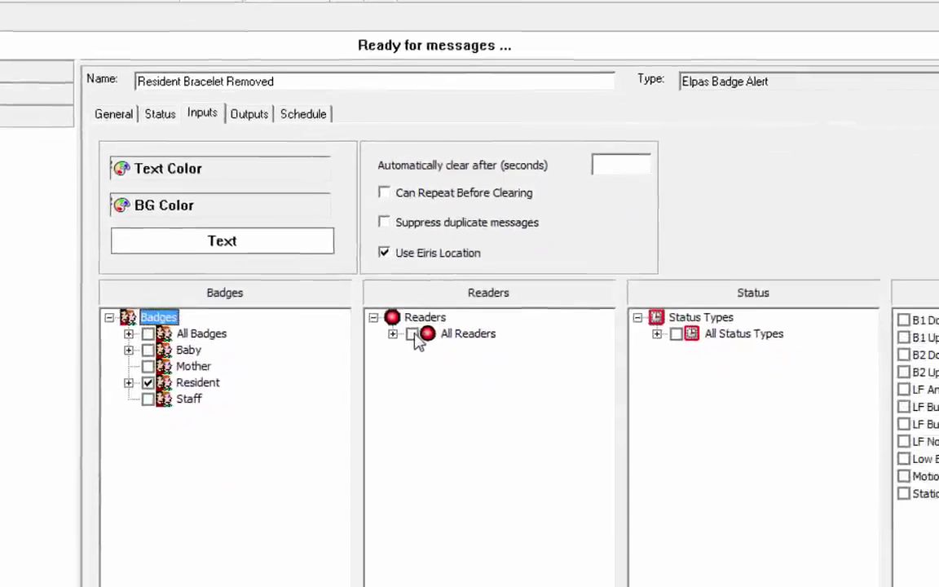
click(413, 335)
click(657, 333)
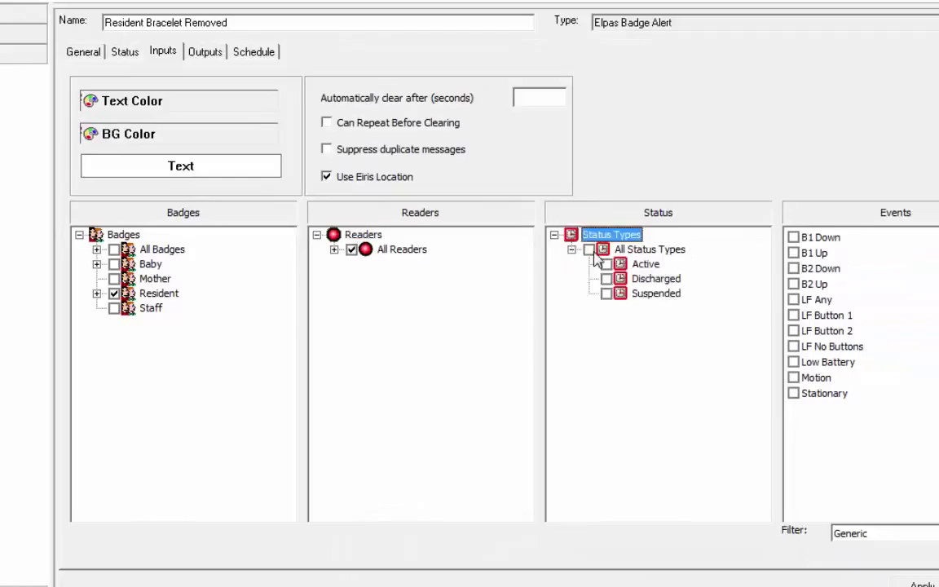
click(589, 249)
click(607, 294)
click(607, 278)
Filter the events to Bracelet and trigger the alert on Bracelet Band Open.
click(901, 531)
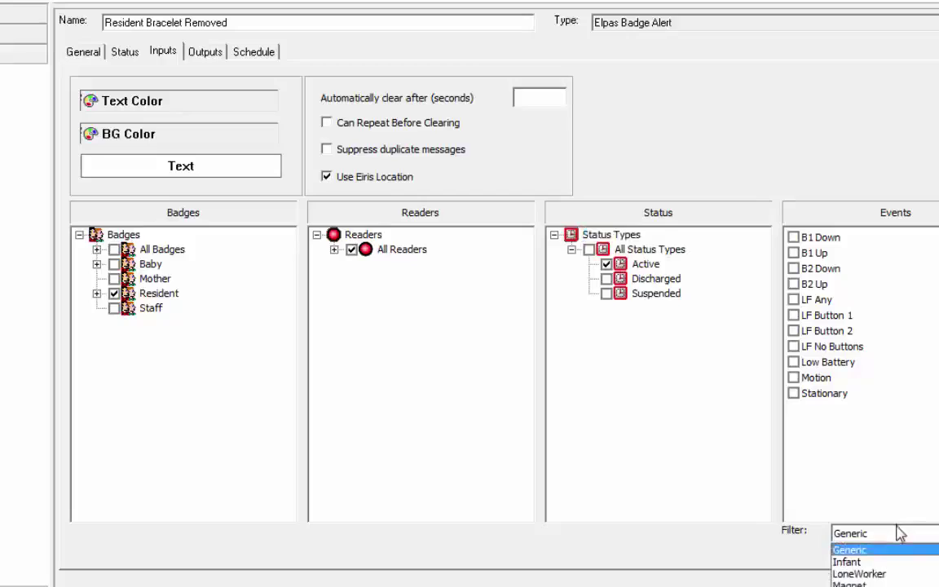
scroll(884, 567, up, 1)
click(901, 561)
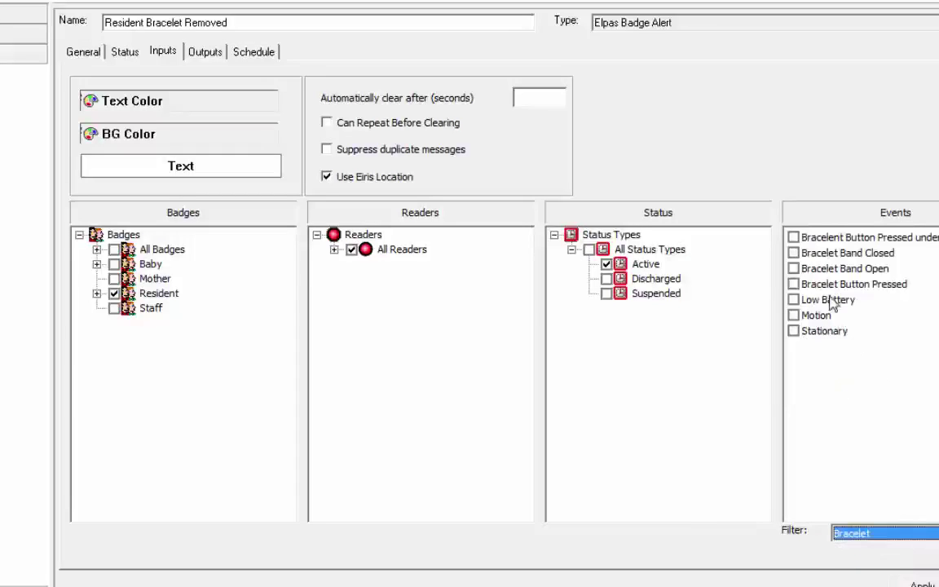
click(793, 269)
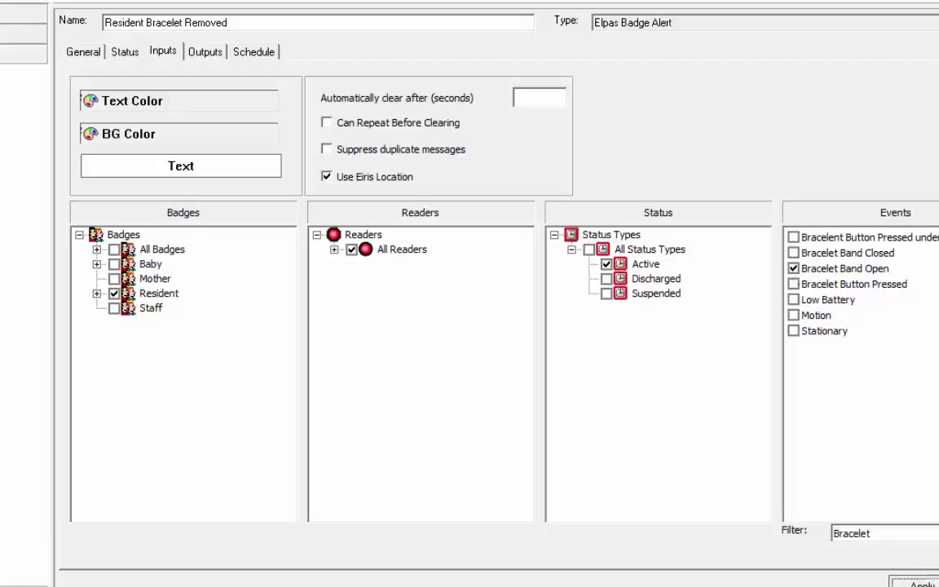
Output the Resident Bracelet Removed alert to all clients.
click(204, 52)
click(101, 86)
key(Tab)
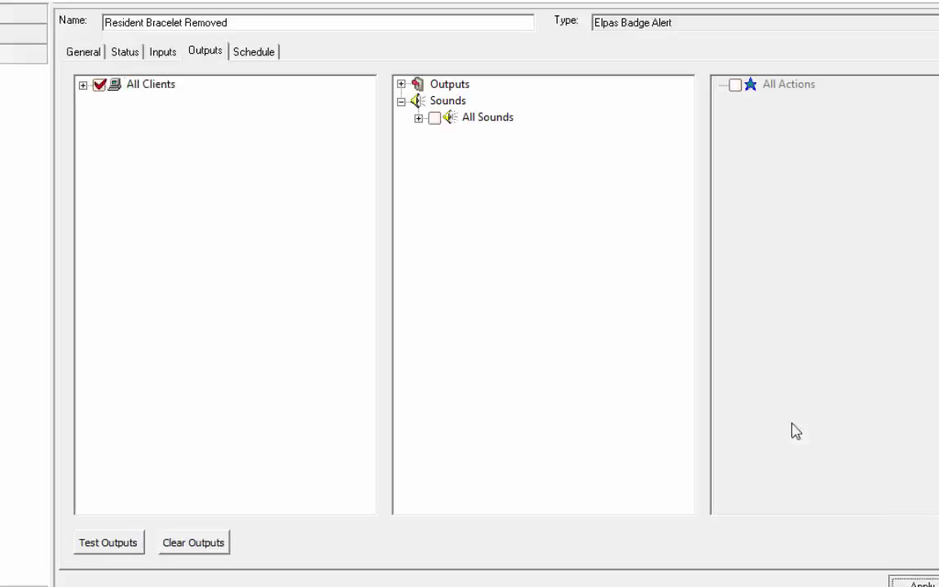
Try out 104.wav as the alert sound by testing the outputs, and deselect it.
click(418, 118)
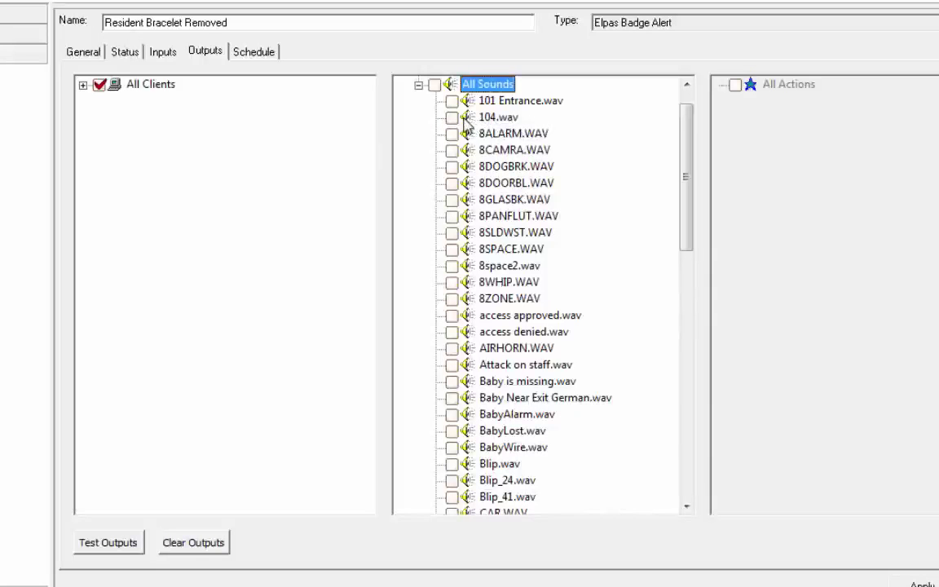
click(106, 543)
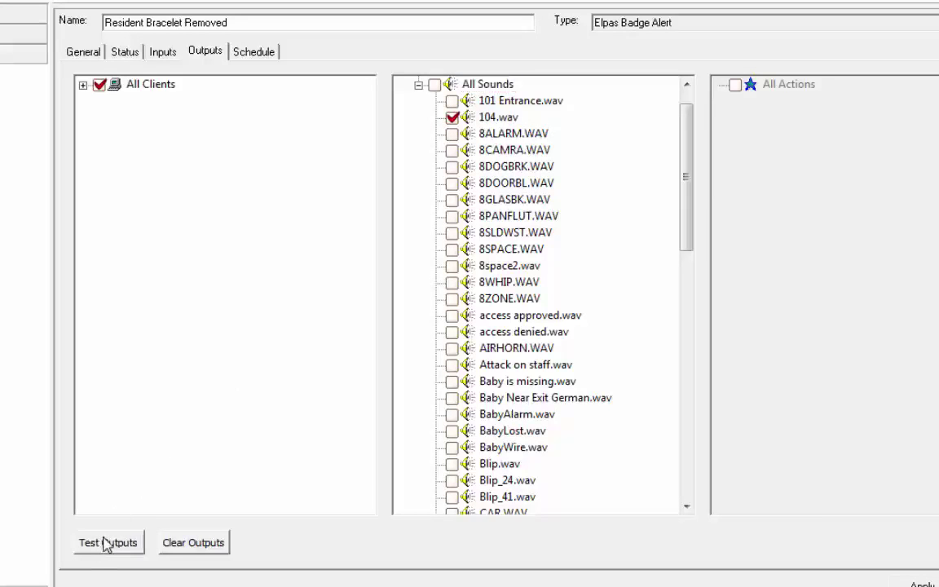
click(452, 118)
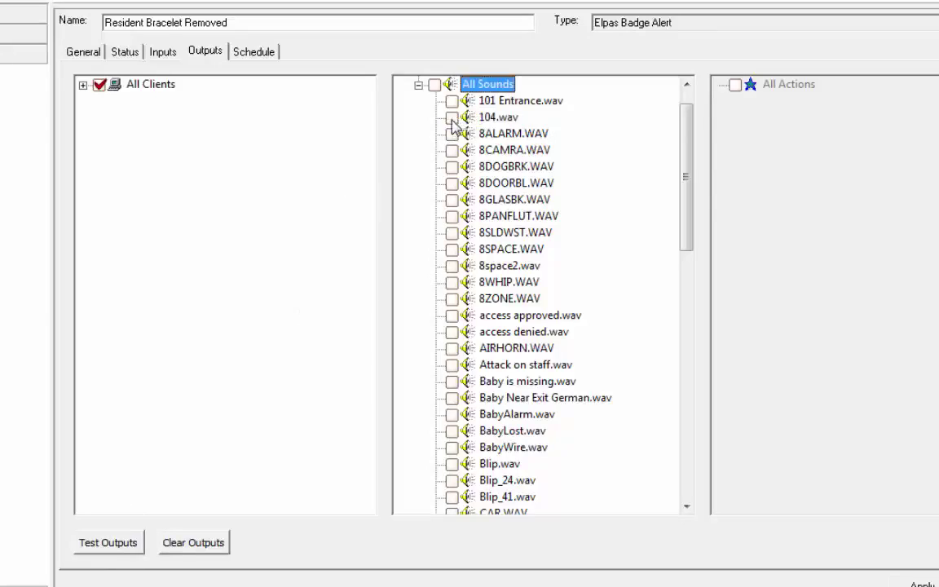
click(130, 548)
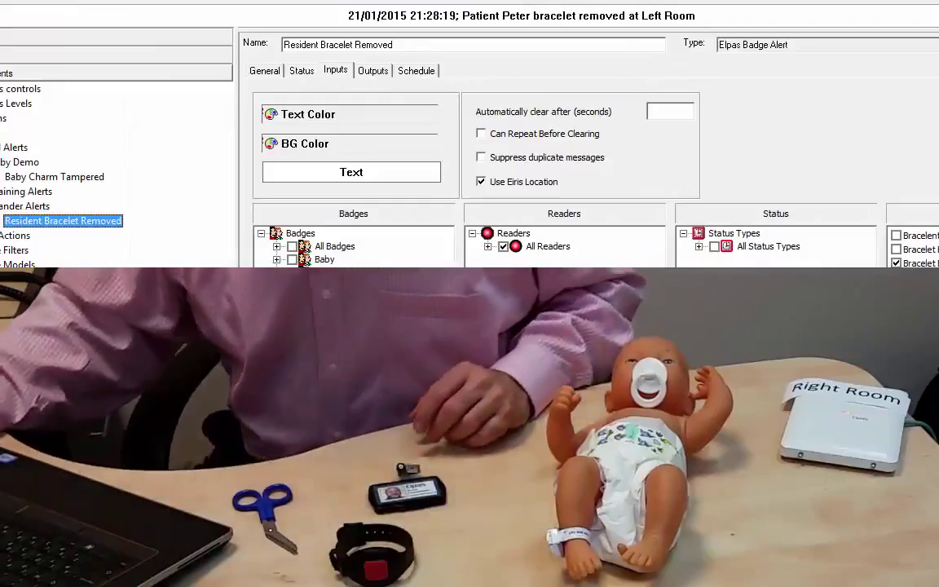
Open the badge monitoring view to check the location and status of the demo badges.
click(144, 47)
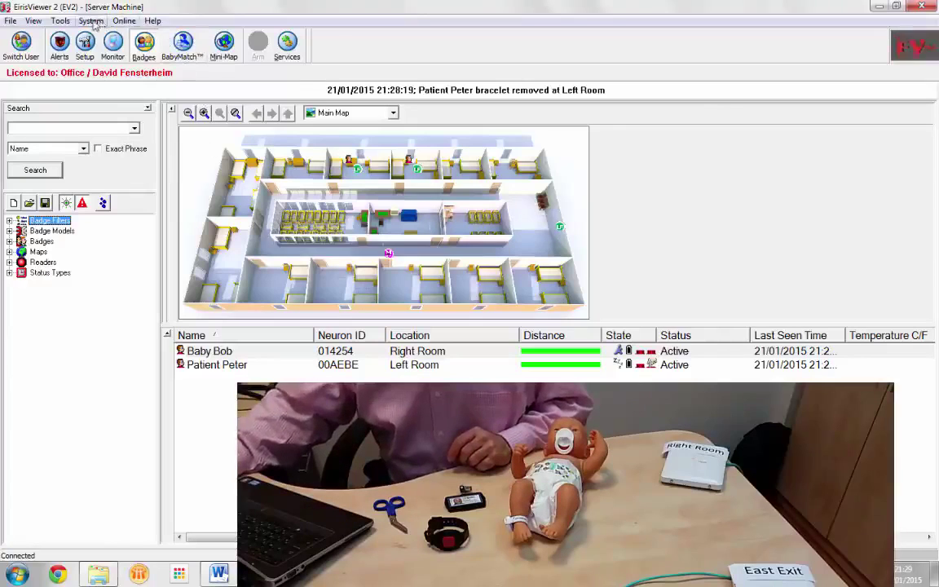
Add a Location alert to the Baby Demo alert group in the system setup.
click(84, 44)
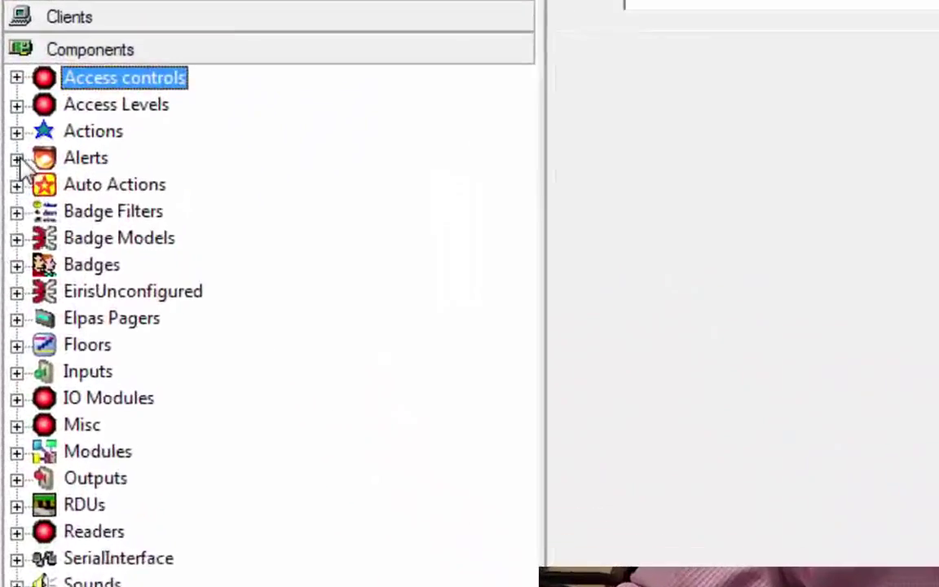
click(7, 202)
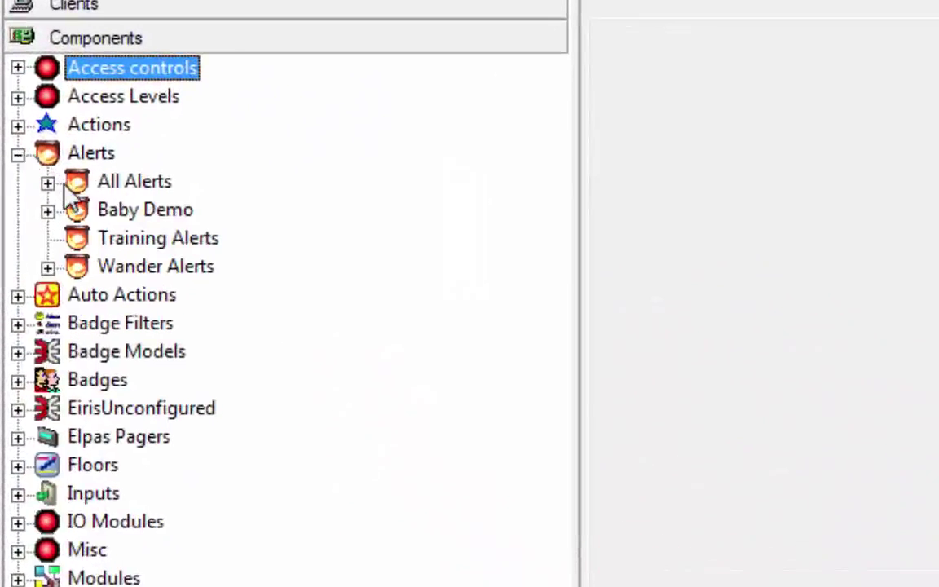
click(47, 211)
right_click(163, 210)
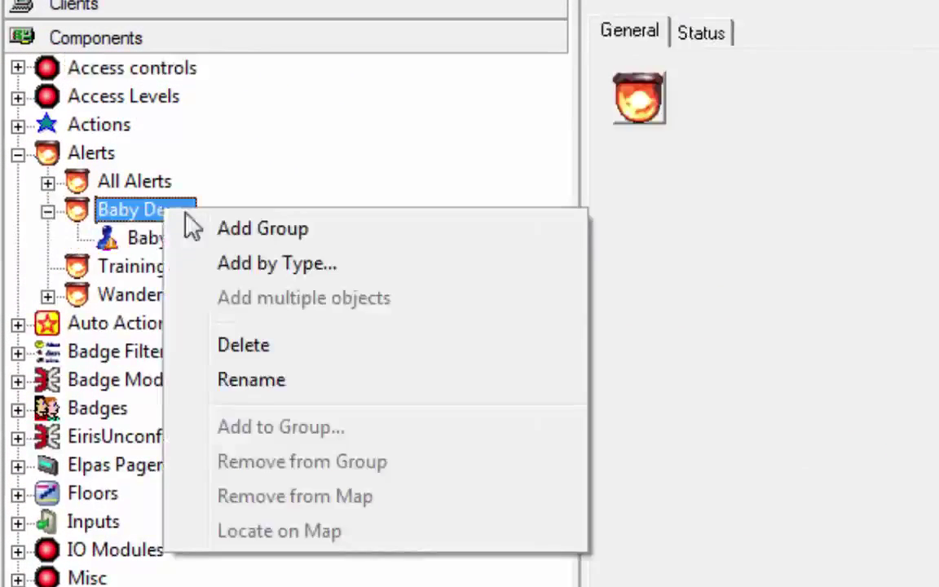
click(264, 264)
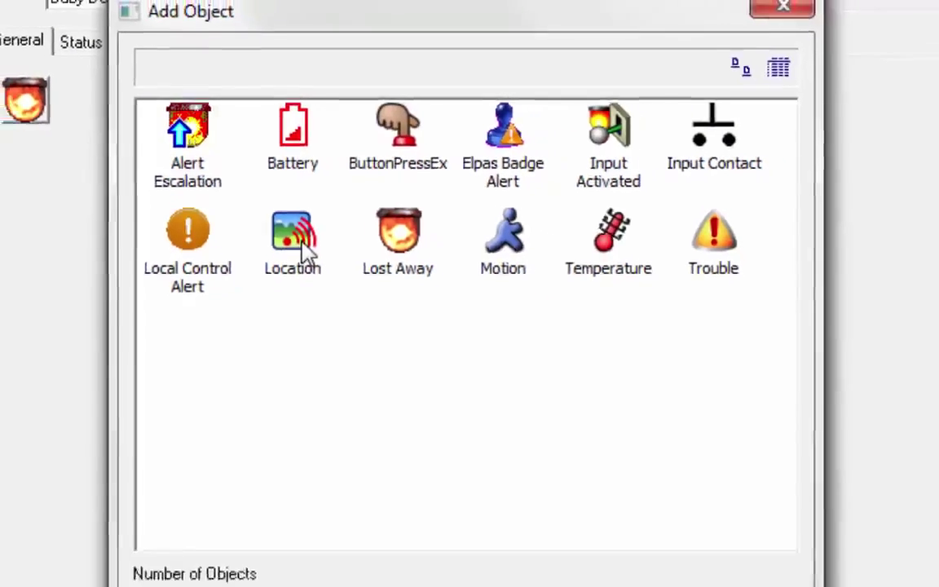
double_click(318, 256)
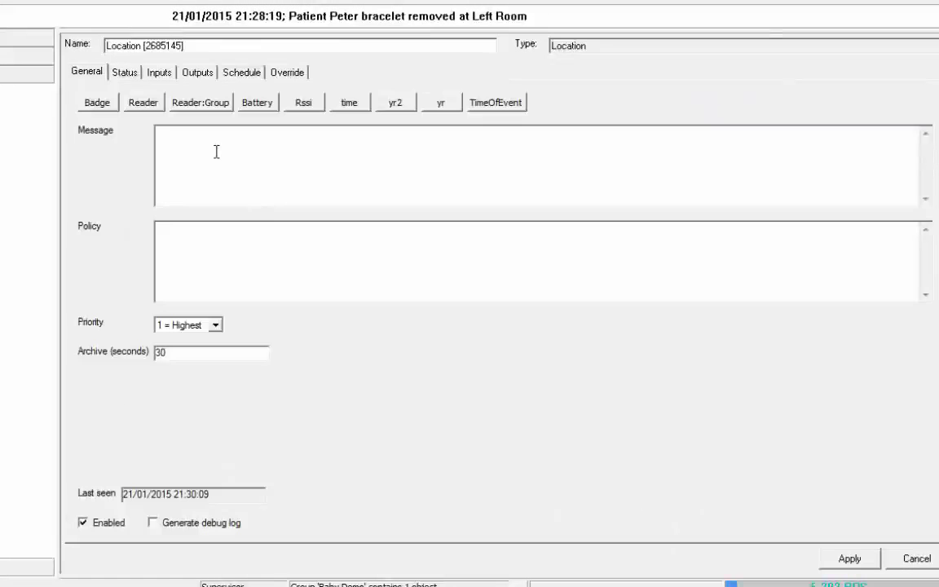
Trigger the alert for Baby badges at East Exit with Active status, and close it when the condition clears.
click(159, 73)
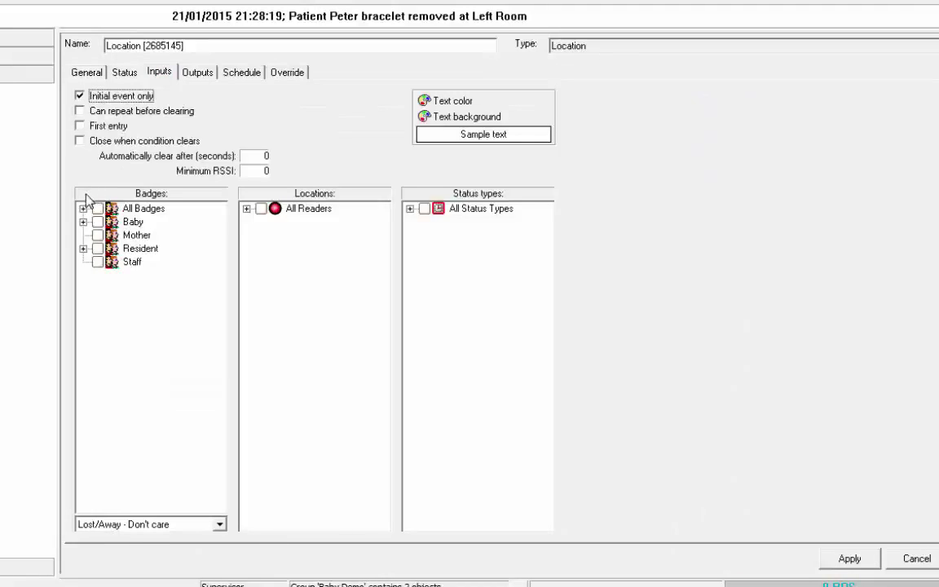
click(97, 222)
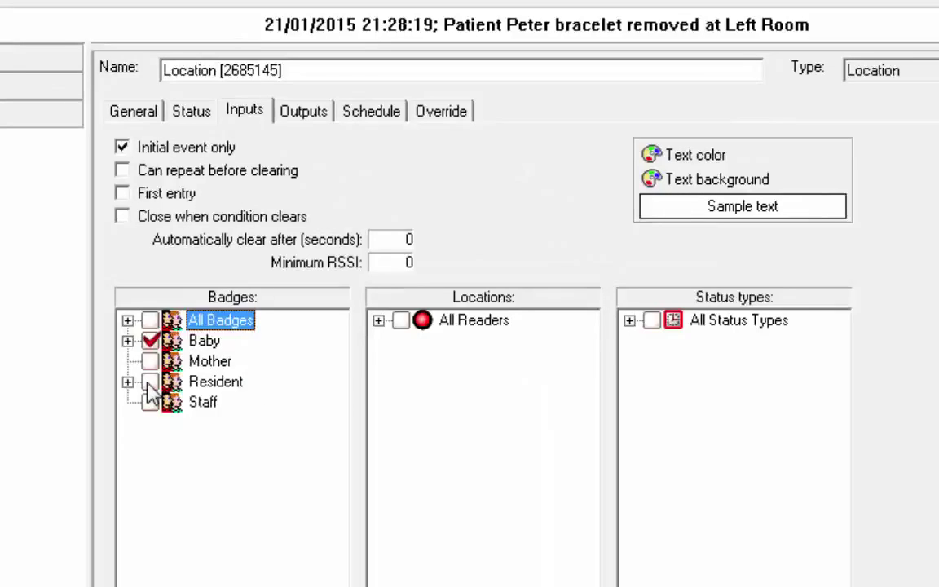
click(380, 320)
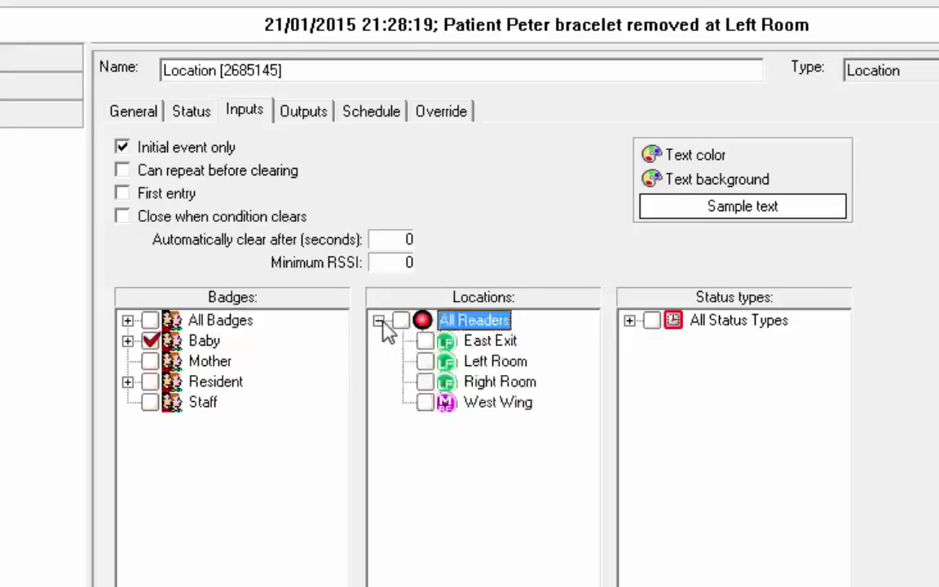
click(425, 340)
click(630, 320)
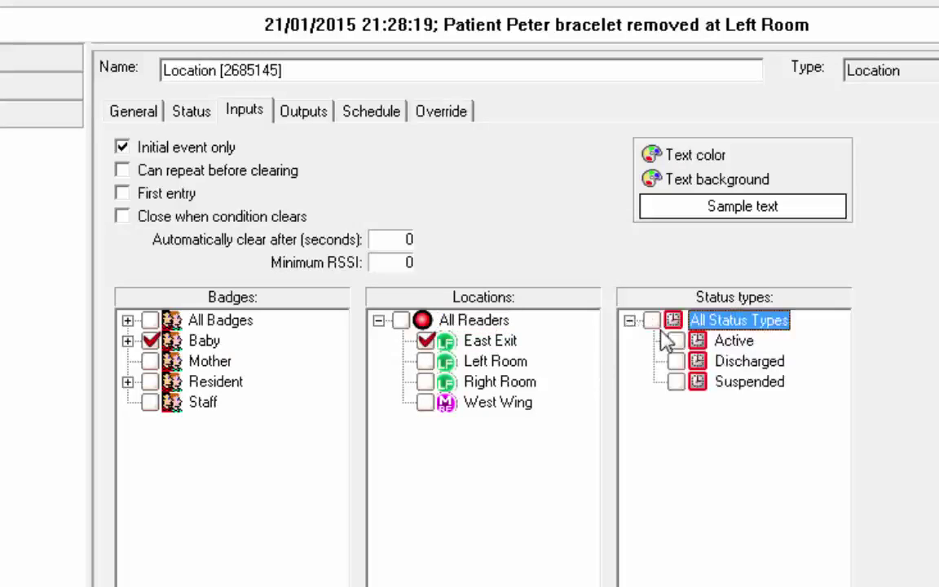
click(677, 341)
click(676, 341)
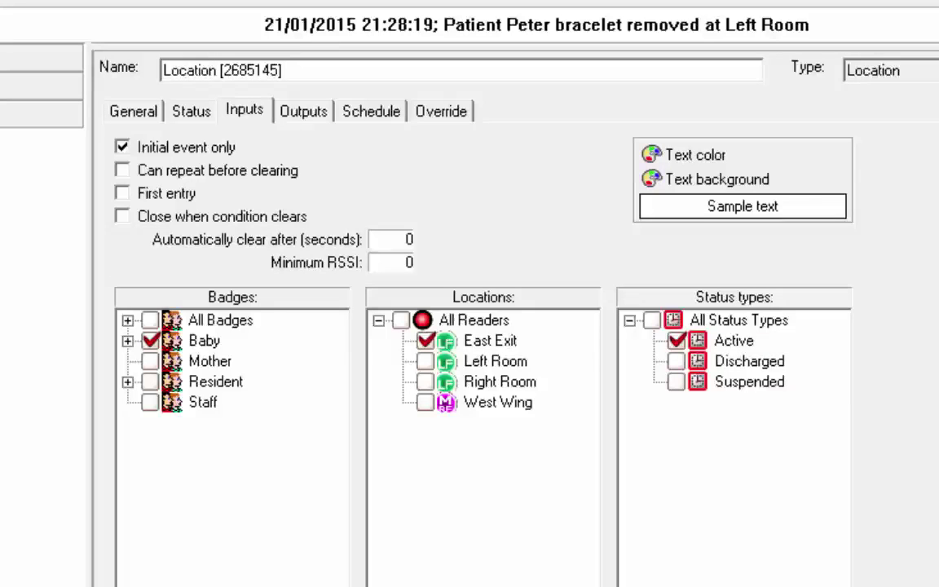
click(119, 217)
Output the location alert to all clients and activate the East Exit buzzer and red LED.
click(287, 114)
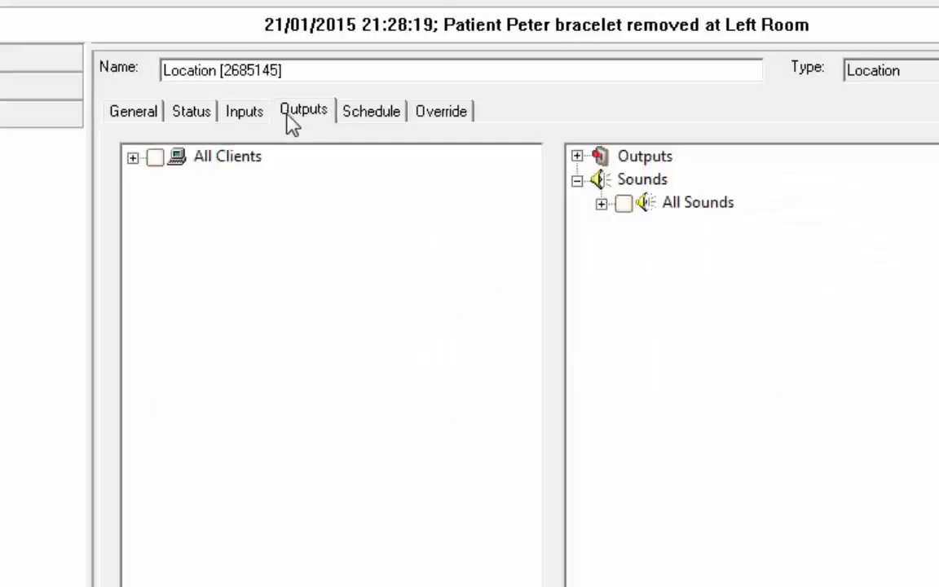
click(132, 158)
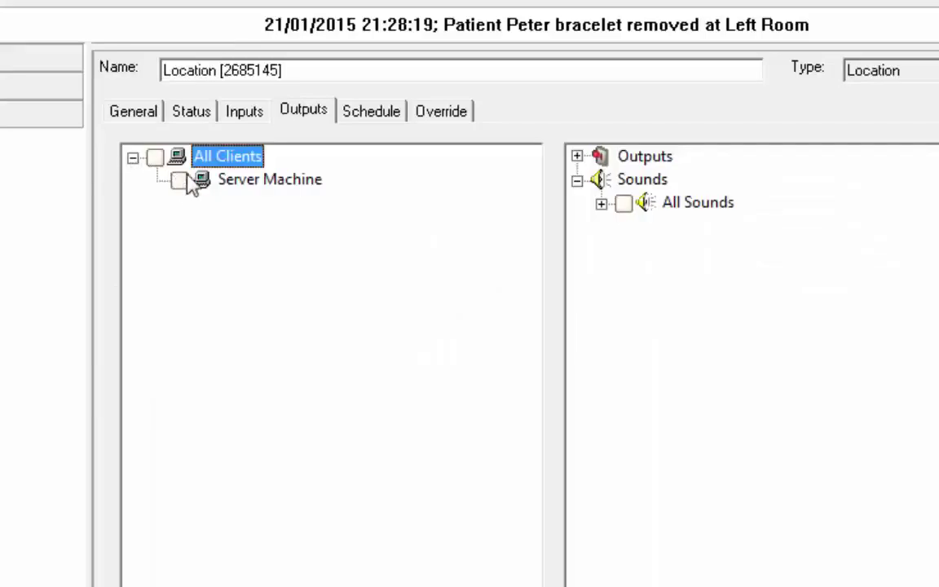
click(155, 158)
click(577, 156)
click(601, 181)
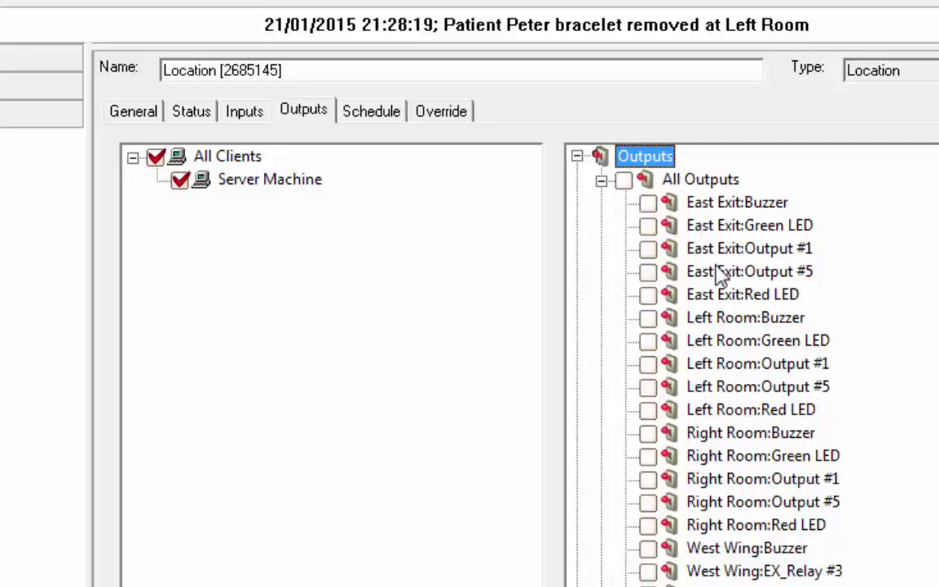
click(647, 203)
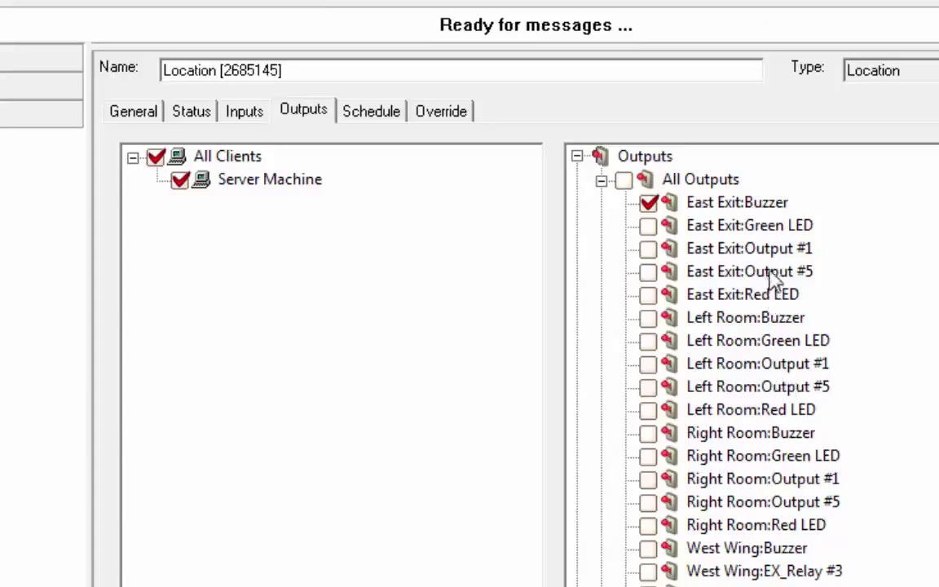
click(647, 295)
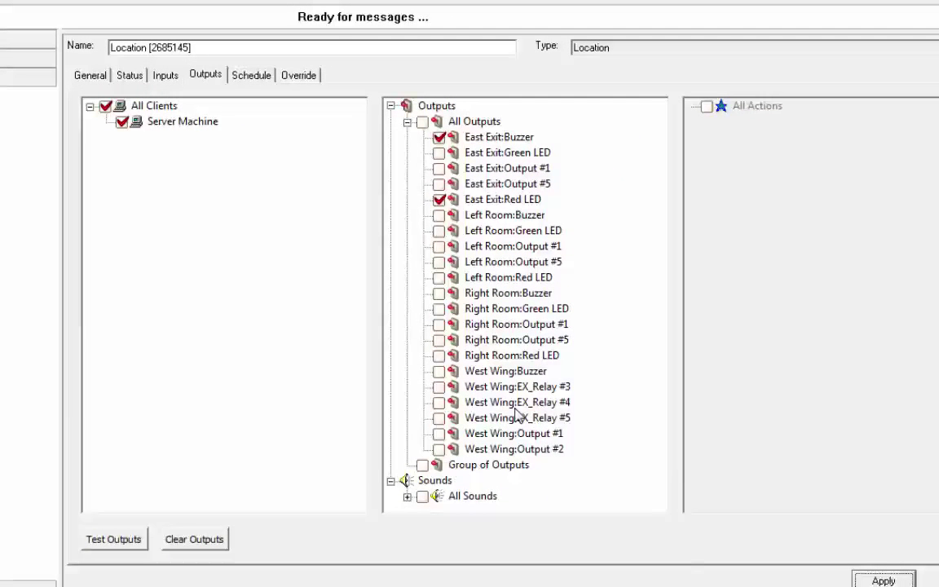
Add BabyAlarm.wav as the alert sound, apply the settings and test the outputs.
click(407, 496)
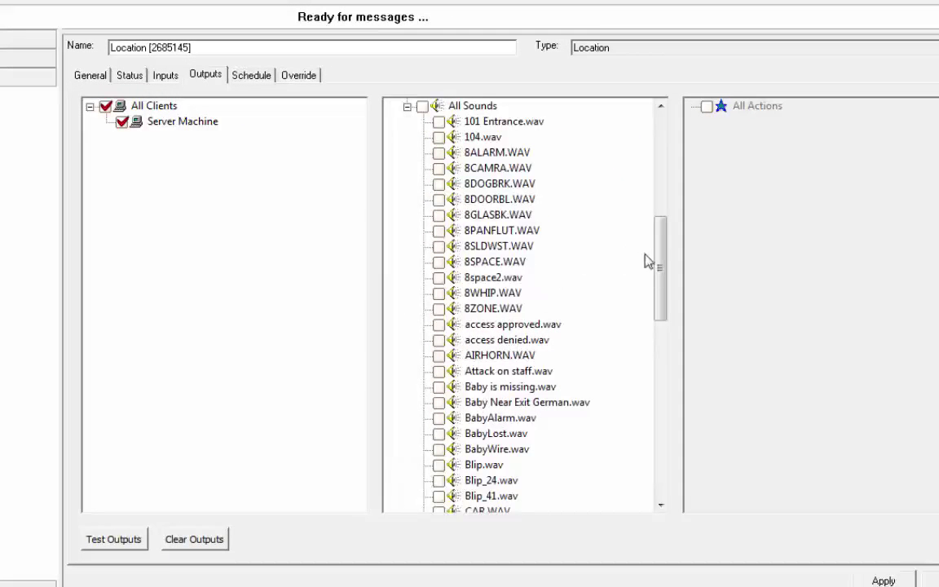
drag(660, 275, 657, 310)
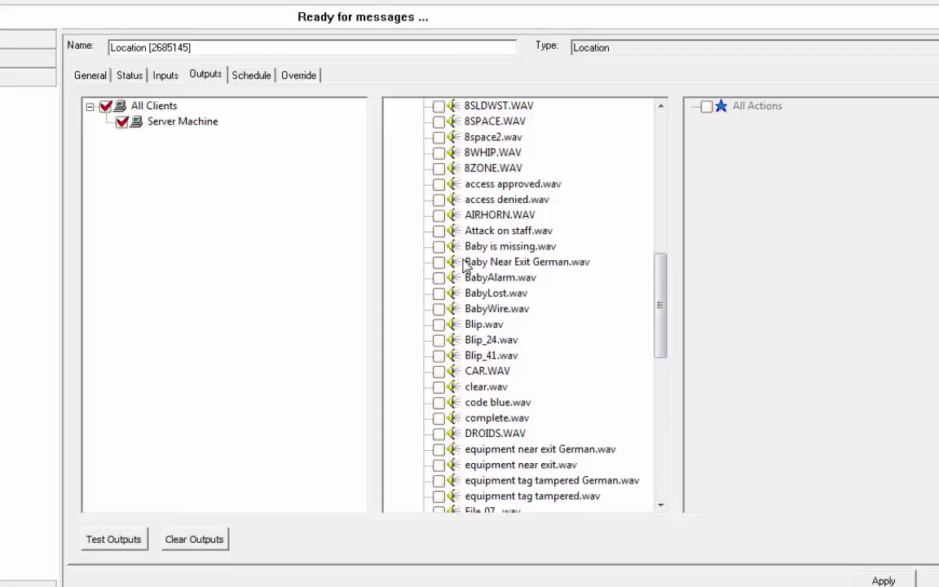
click(439, 277)
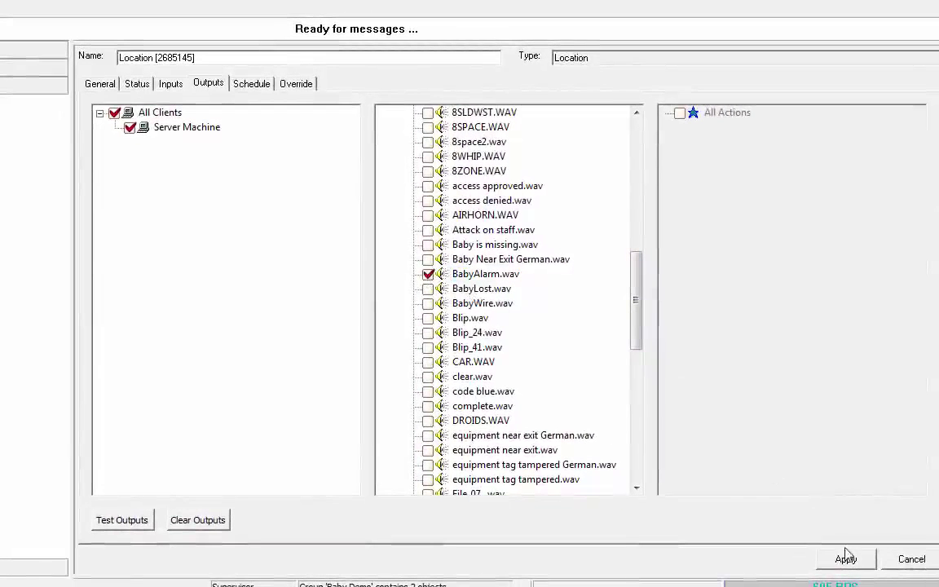
click(848, 559)
click(122, 524)
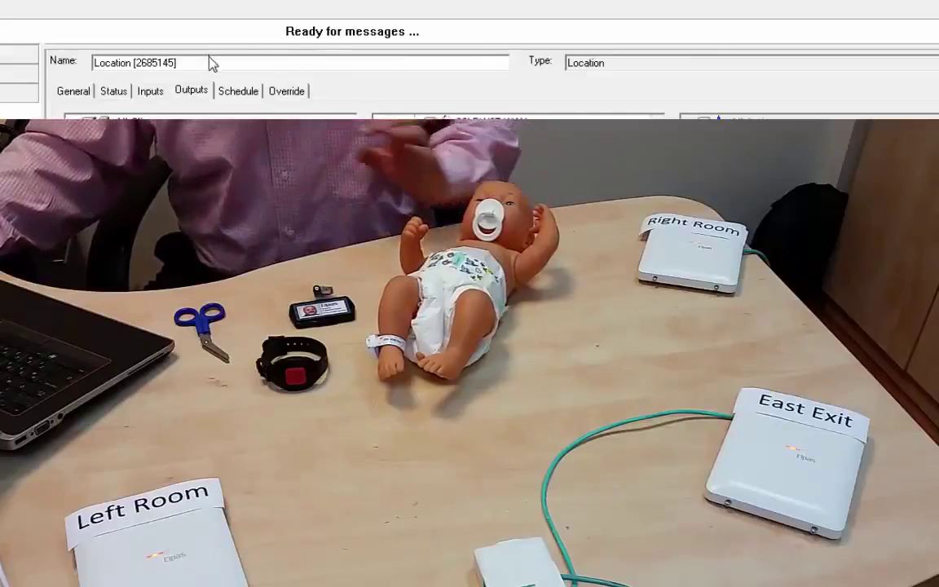
Name the location alert Baby Near Exit Alert.
drag(209, 63, 10, 59)
text(Baby Near Ex)
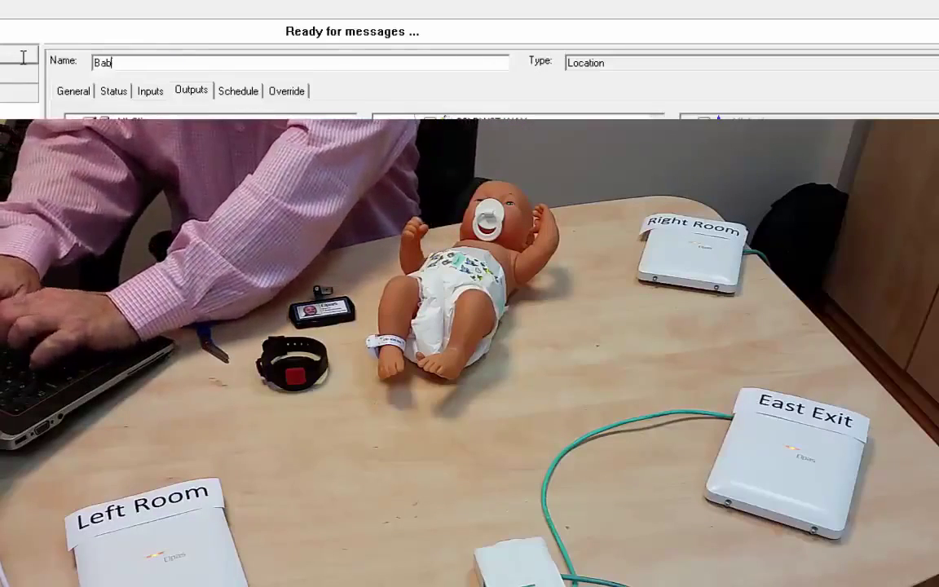
text(it Alert)
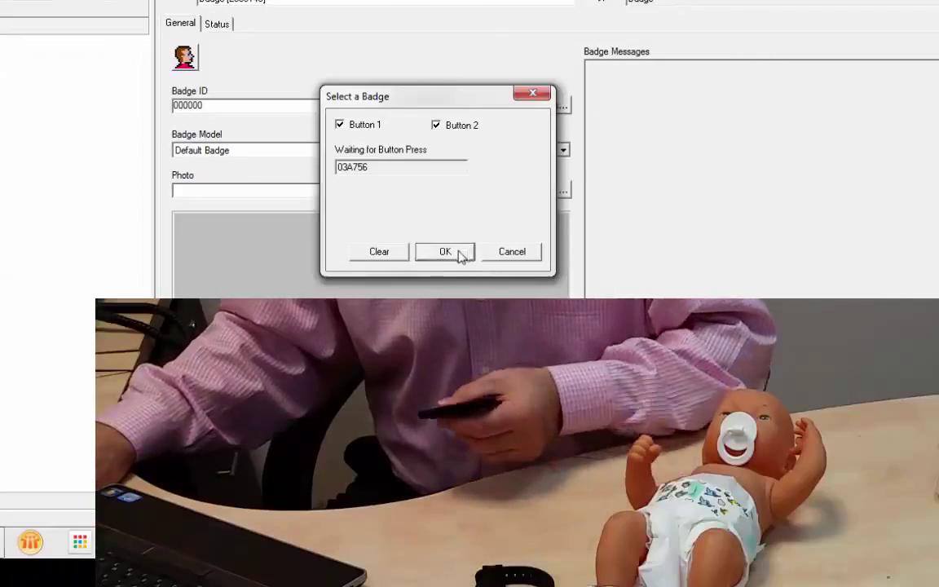
Assign the ID detected by button press to the new staff badge and enter the nurse's name.
click(456, 254)
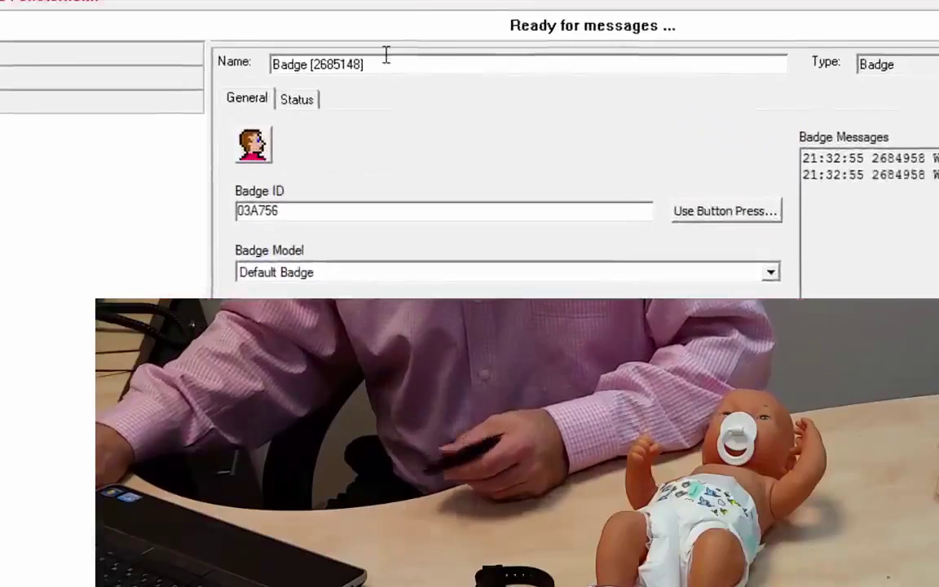
drag(362, 64, 199, 70)
text(Nurse Nancy)
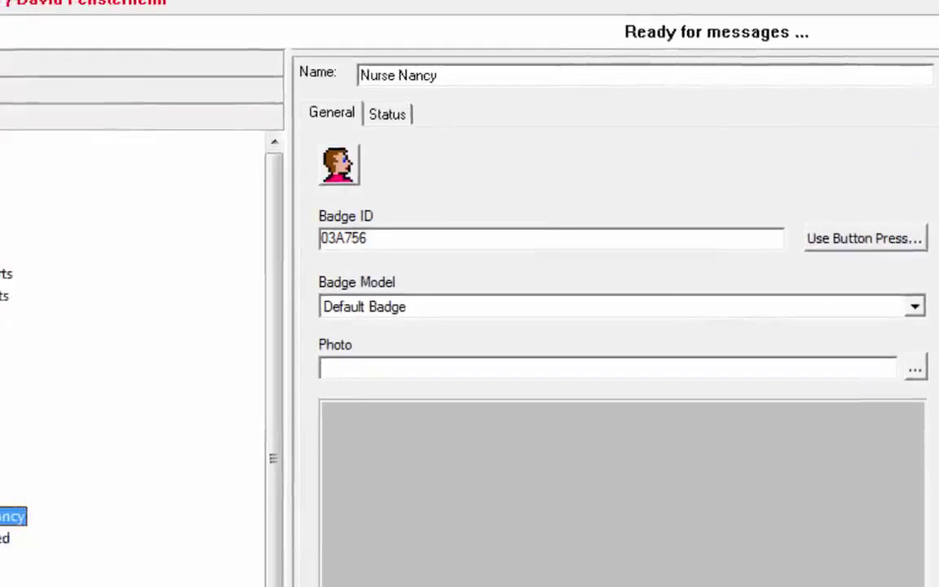
Suppress the Baby Near Exit Alert when escorted by Staff, with a 1-second wait for the suppressing event.
click(42, 257)
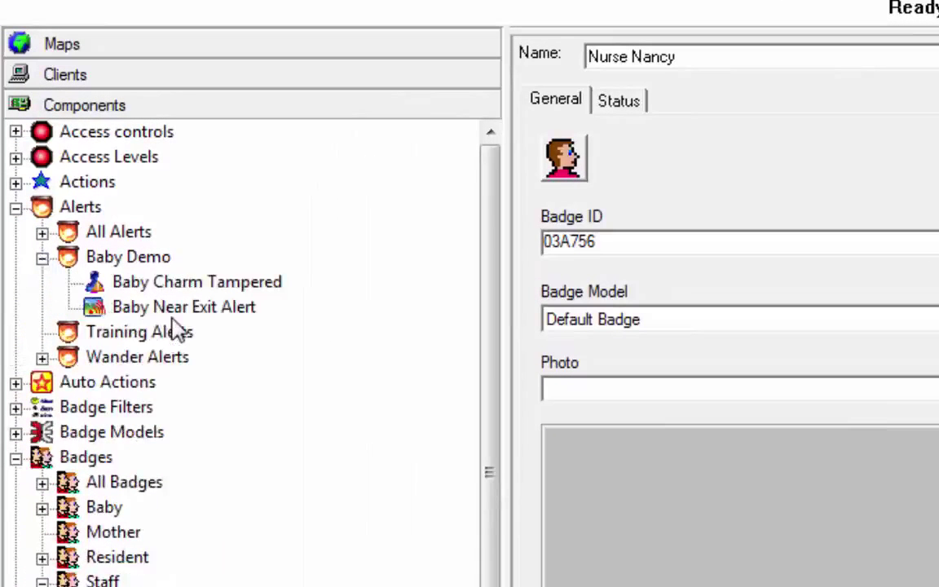
click(173, 310)
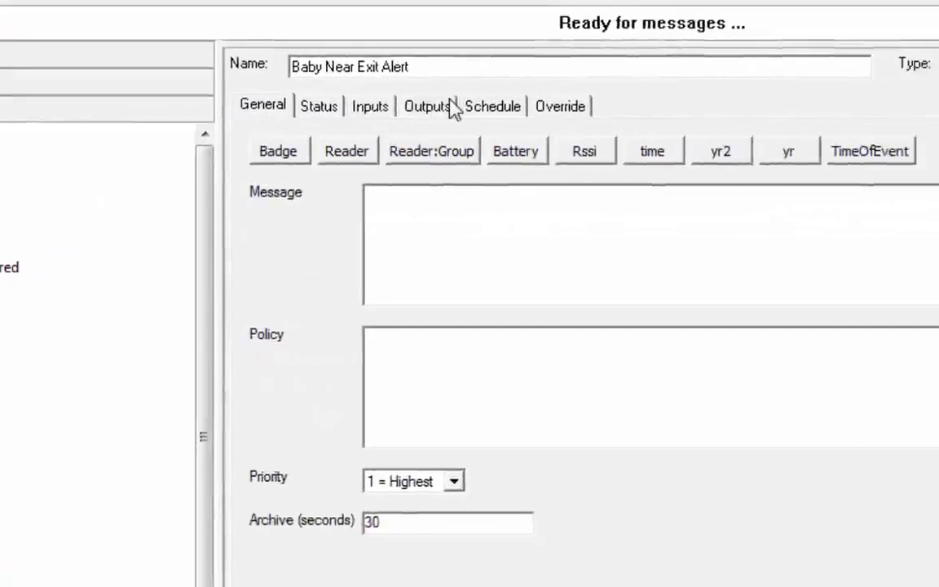
click(395, 114)
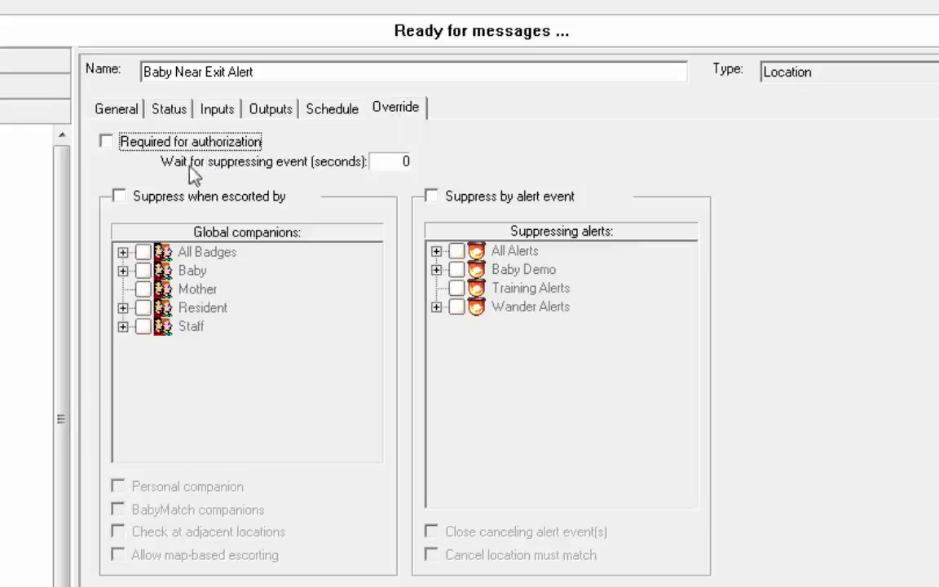
click(130, 200)
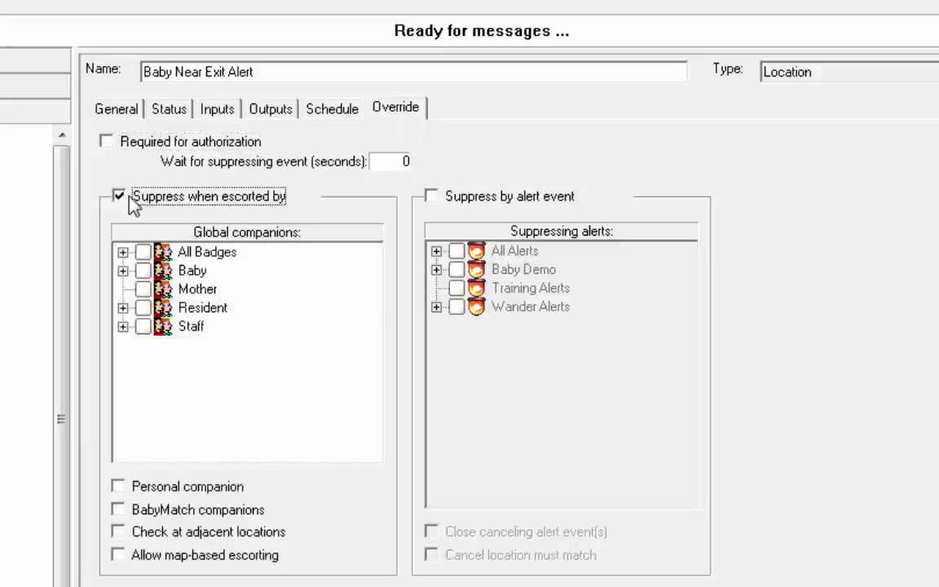
click(144, 326)
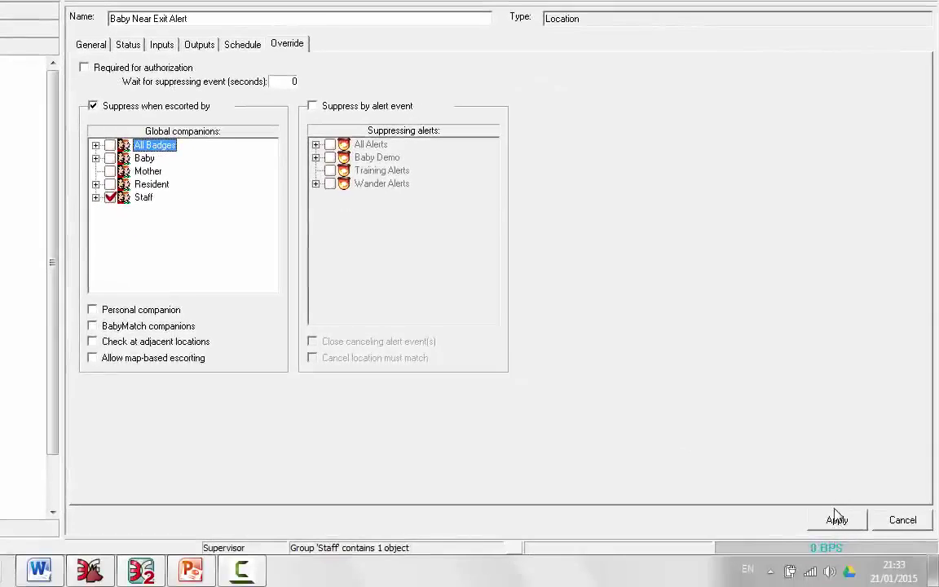
click(837, 521)
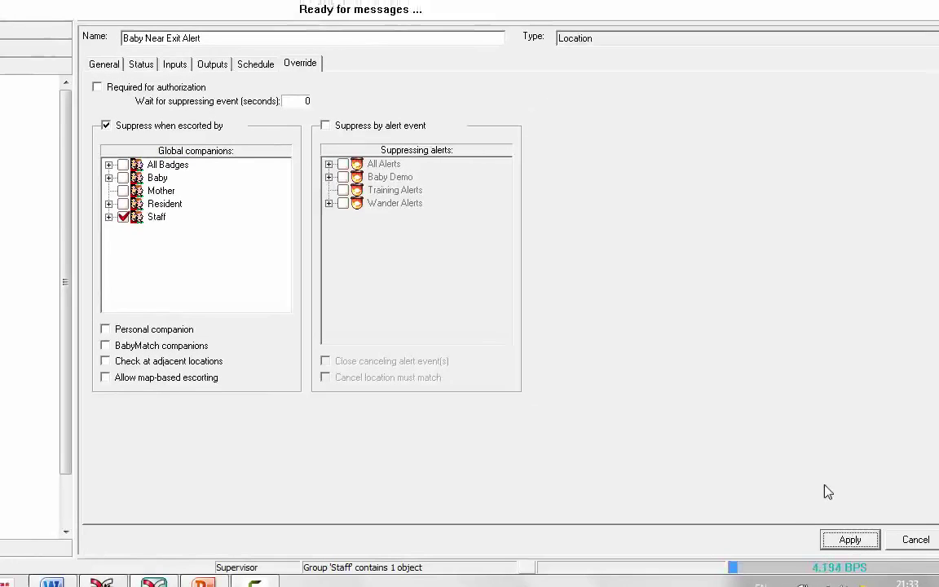
double_click(382, 229)
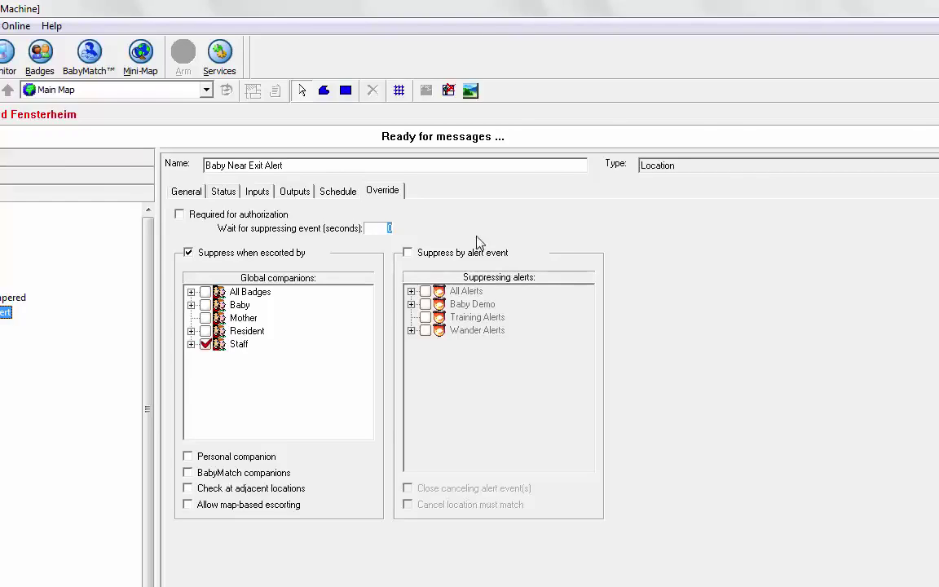
text(1)
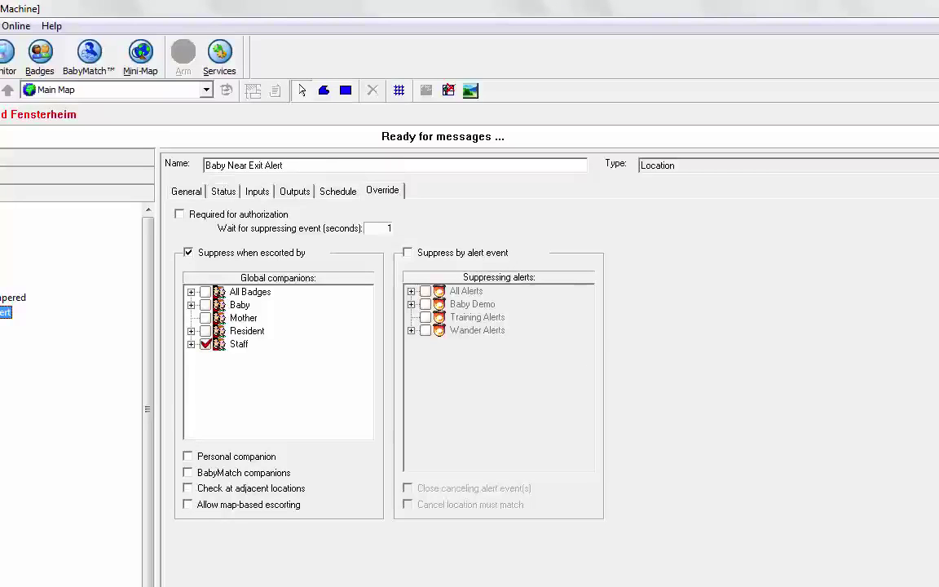